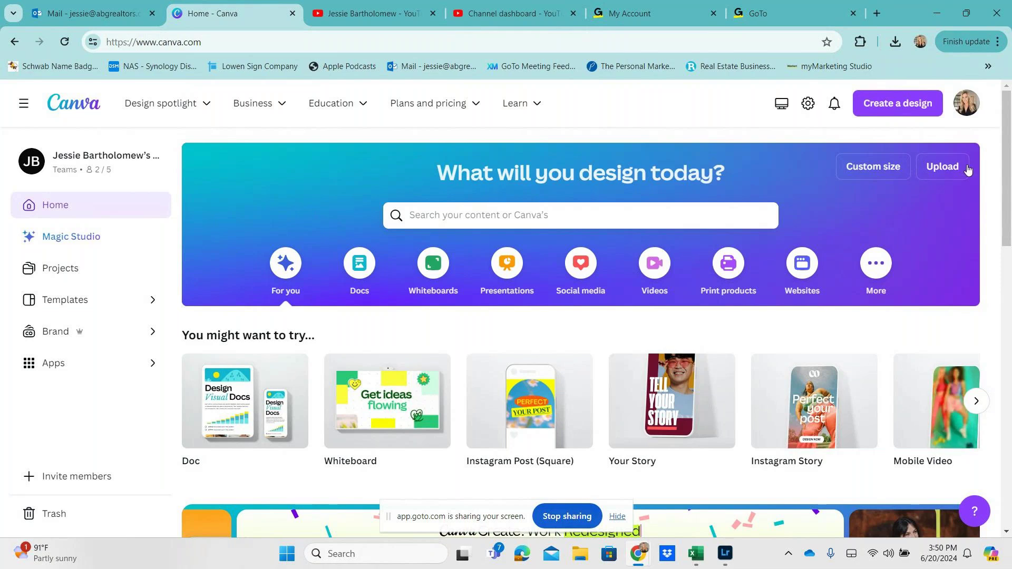
- Start uploading a file from the computer and browse to the Shelby property's photo folder in Dropbox
{"action": "left_click", "coordinate": [950, 167]}
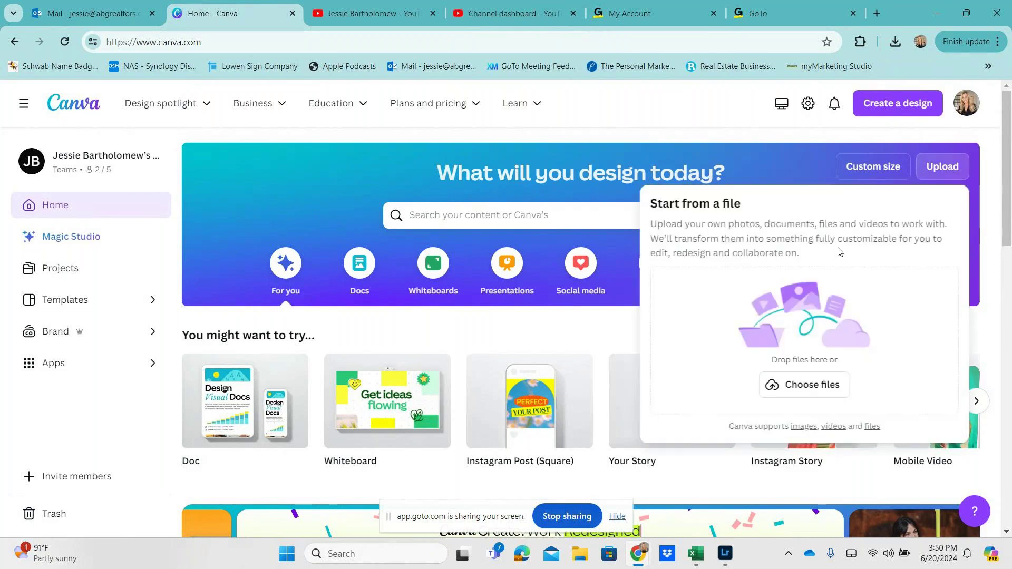
{"action": "left_click", "coordinate": [805, 385]}
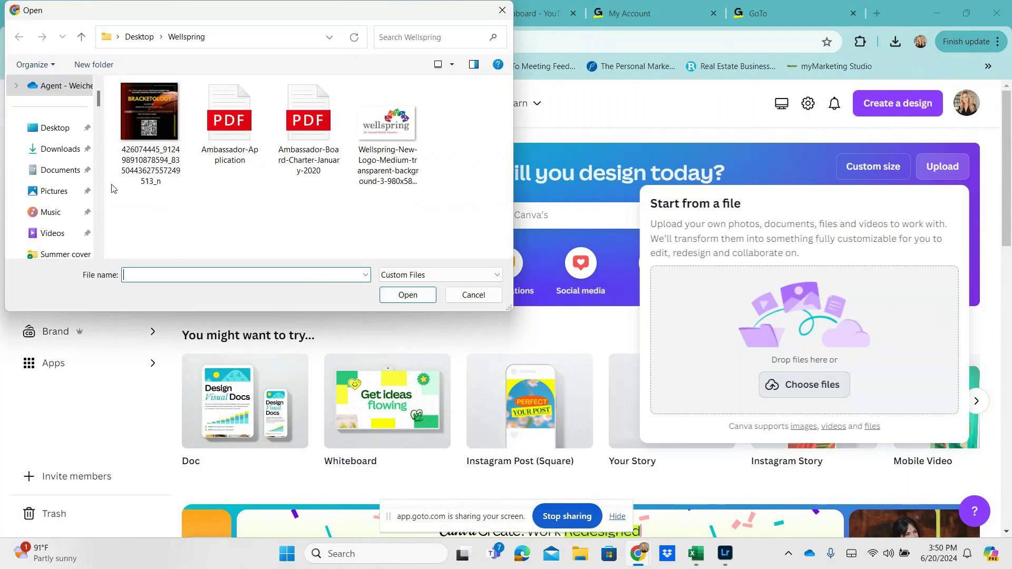
{"action": "left_click", "coordinate": [66, 129]}
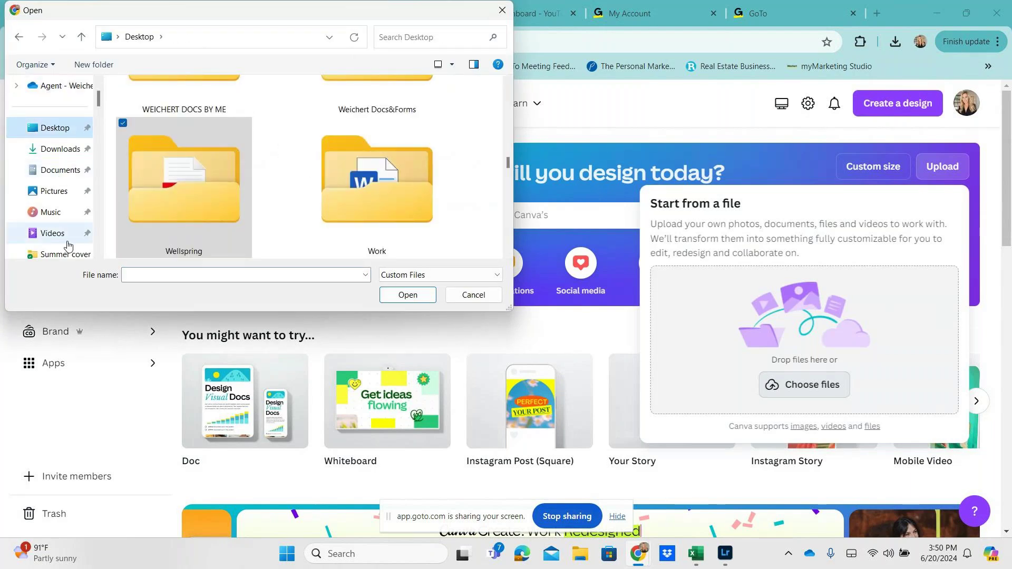
{"action": "scroll", "coordinate": [67, 242], "scroll_direction": "down", "scroll_amount": 10}
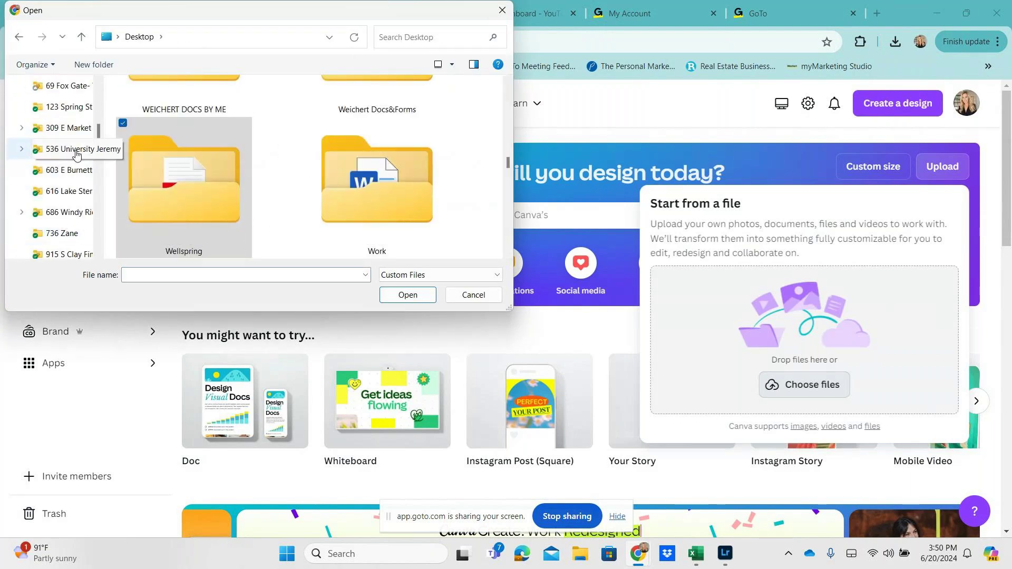
{"action": "left_click", "coordinate": [76, 151]}
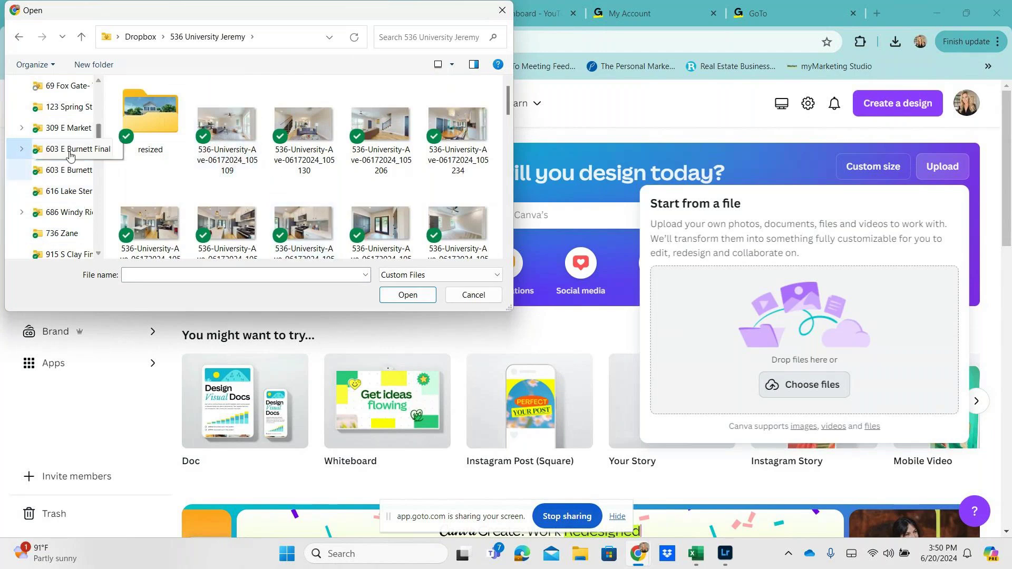
{"action": "scroll", "coordinate": [69, 200], "scroll_direction": "down", "scroll_amount": 2}
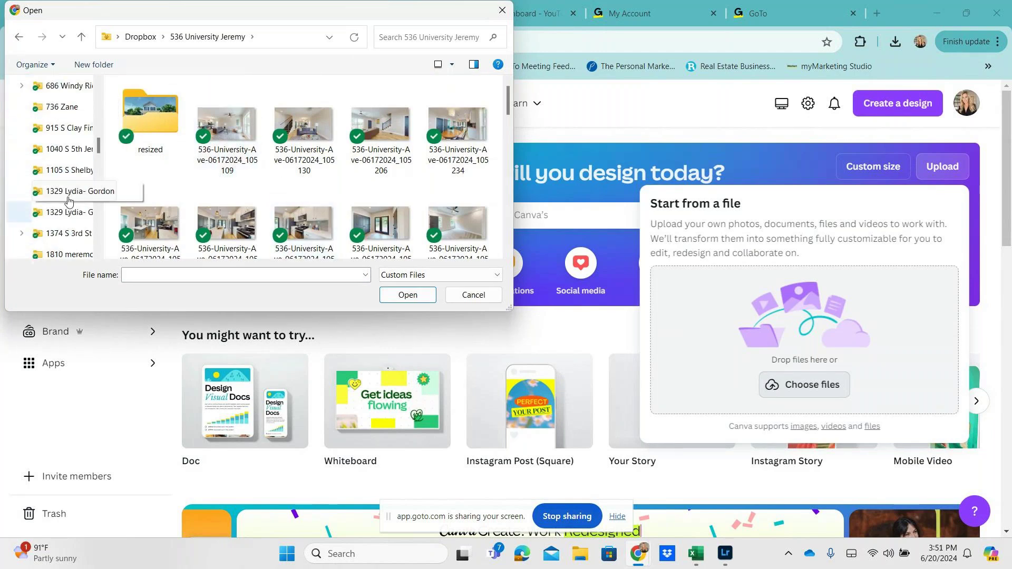
{"action": "left_click", "coordinate": [71, 172]}
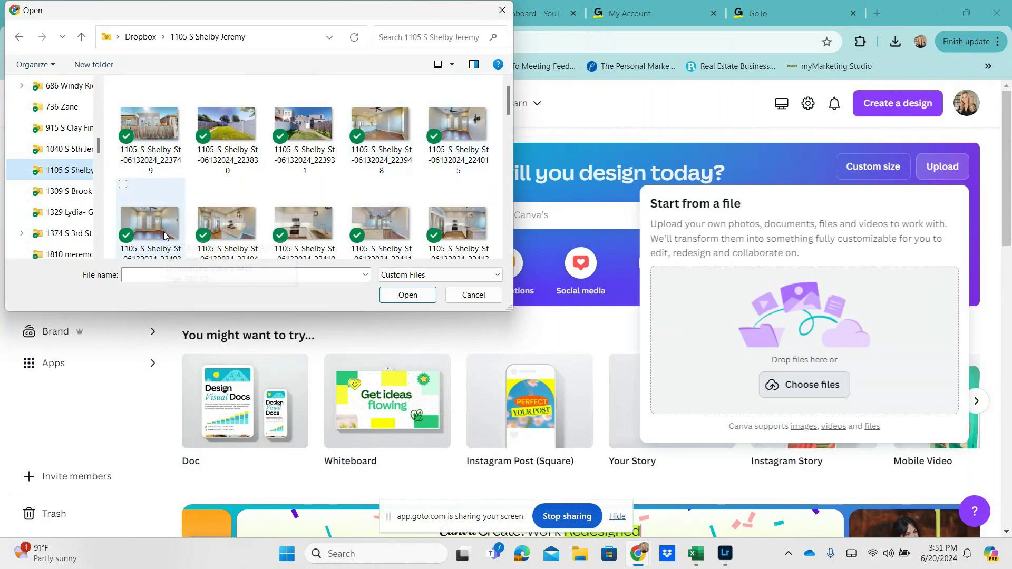
- Upload the photo of the empty room with the ceiling fan, wall-mounted air conditioner and open bathroom door
{"action": "scroll", "coordinate": [368, 198], "scroll_direction": "down", "scroll_amount": 1}
{"action": "scroll", "coordinate": [368, 195], "scroll_direction": "down", "scroll_amount": 2}
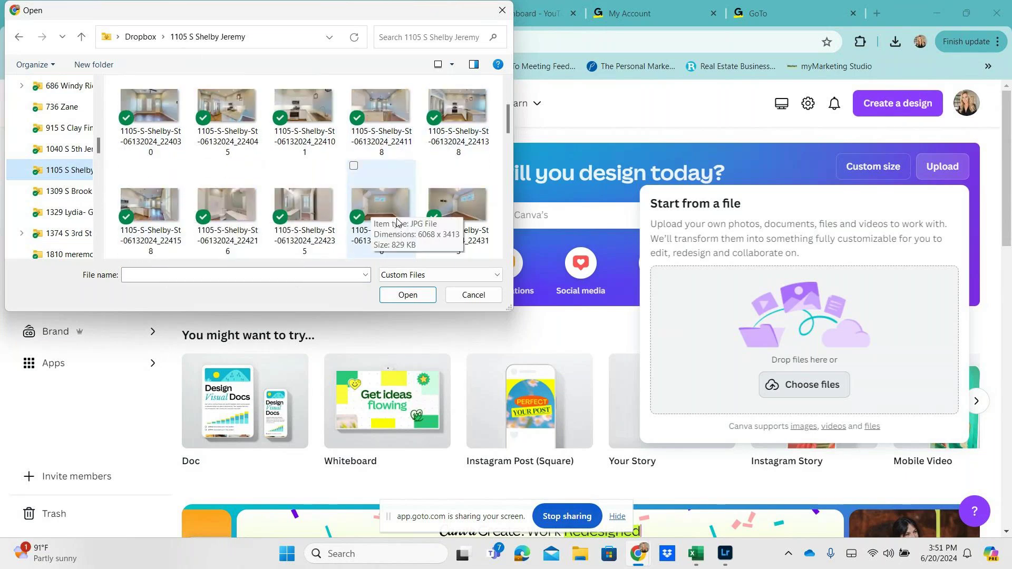
{"action": "scroll", "coordinate": [396, 221], "scroll_direction": "down", "scroll_amount": 2}
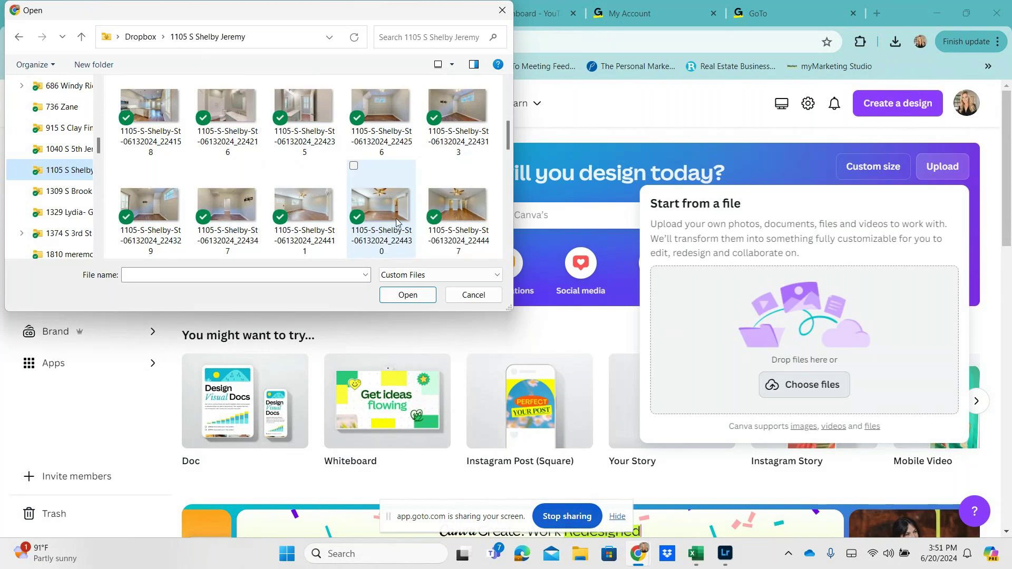
{"action": "double_click", "coordinate": [396, 220]}
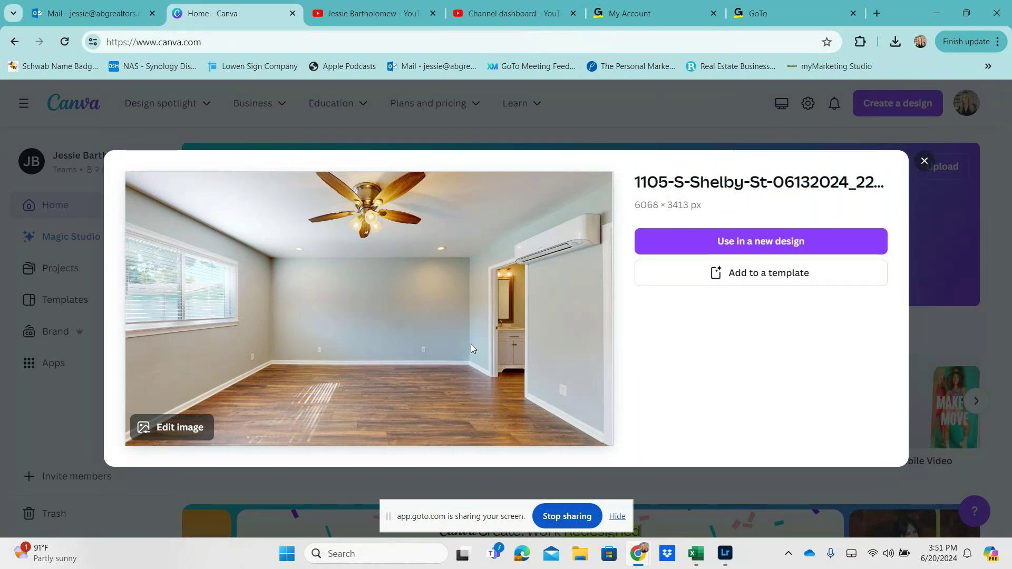
- Use the uploaded photo in a new custom-size design of 6068 × 3413 px
{"action": "left_click", "coordinate": [770, 242]}
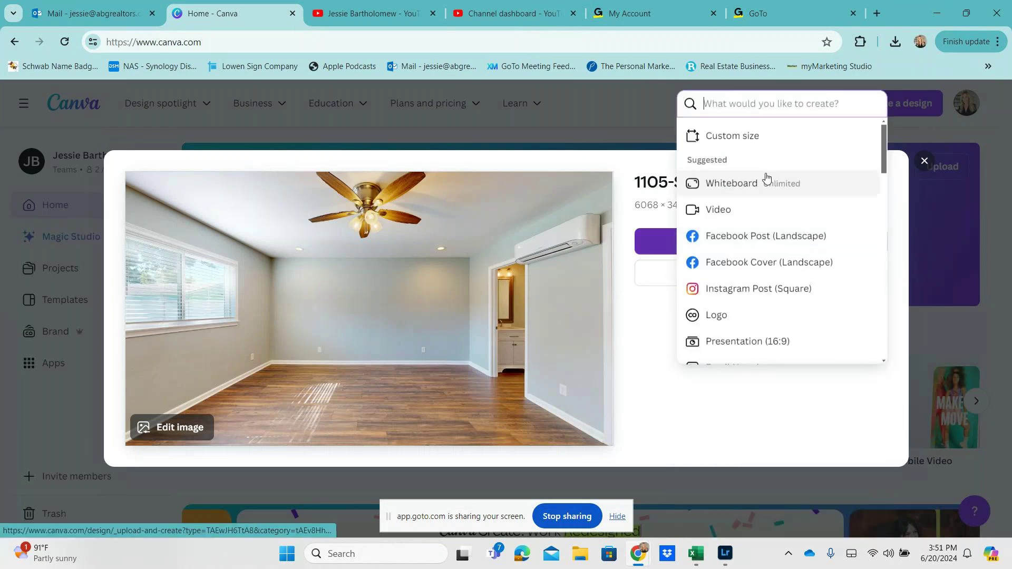
{"action": "left_click", "coordinate": [748, 138]}
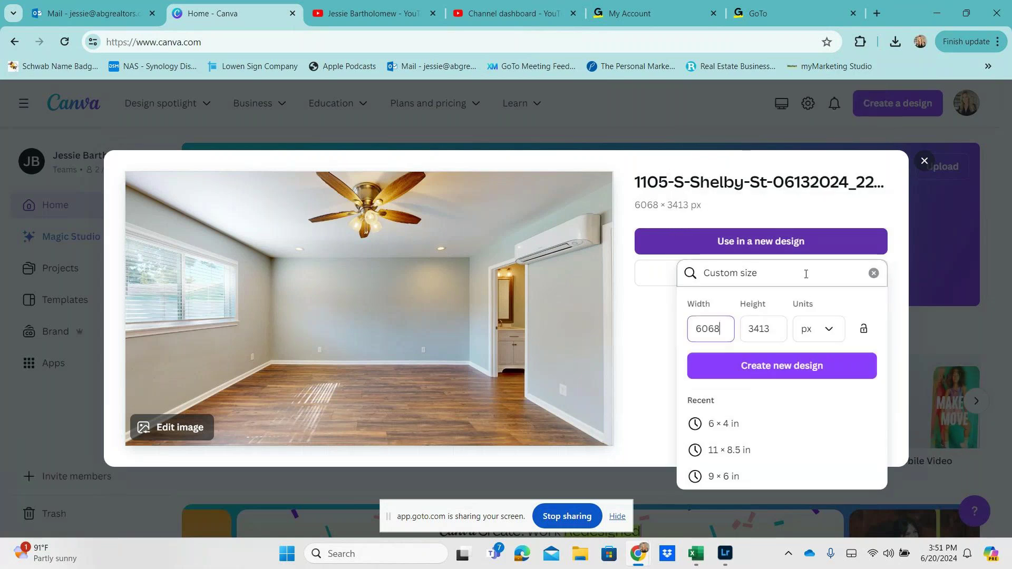
{"action": "left_click", "coordinate": [785, 375]}
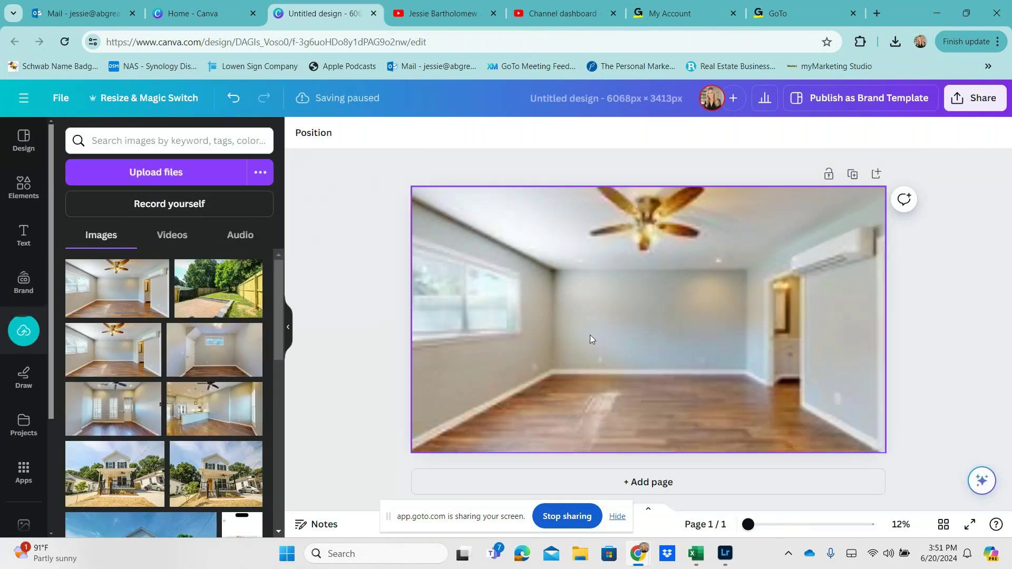
- Open Magic Edit for the room photo and choose brush selection with a brush size of 65
{"action": "left_click", "coordinate": [559, 258]}
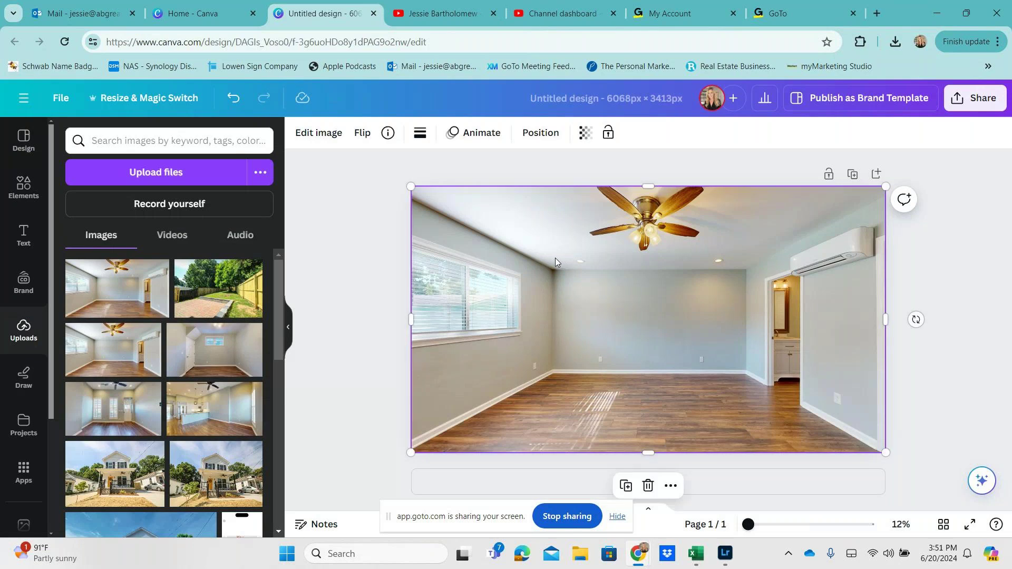
{"action": "left_click", "coordinate": [315, 134]}
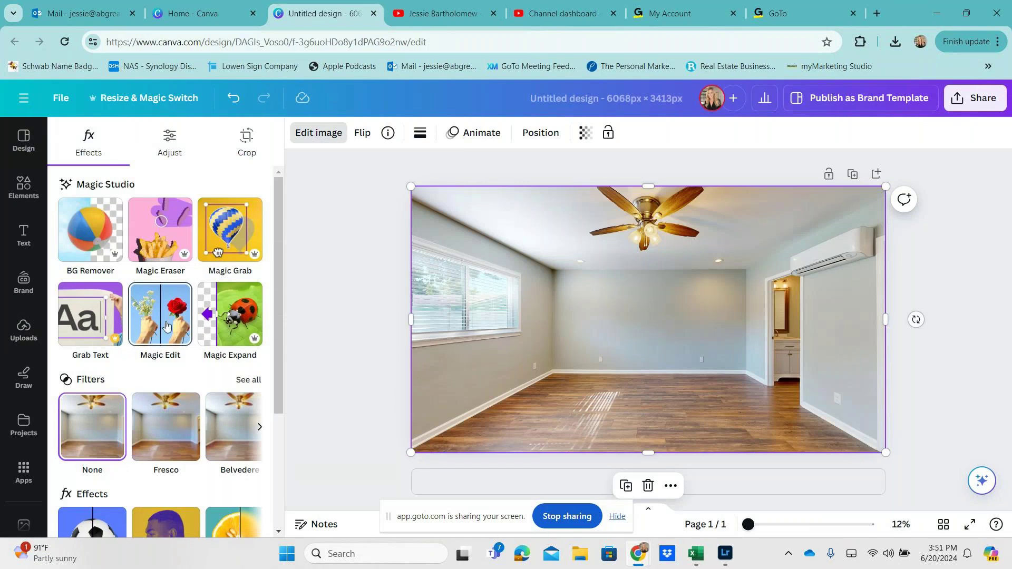
{"action": "left_click", "coordinate": [167, 319]}
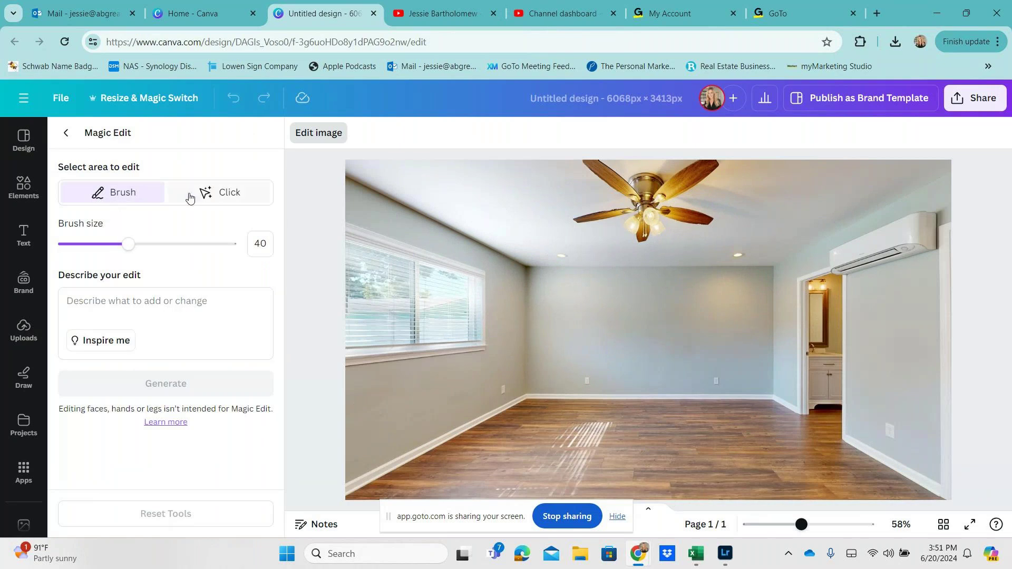
{"action": "left_click", "coordinate": [222, 197]}
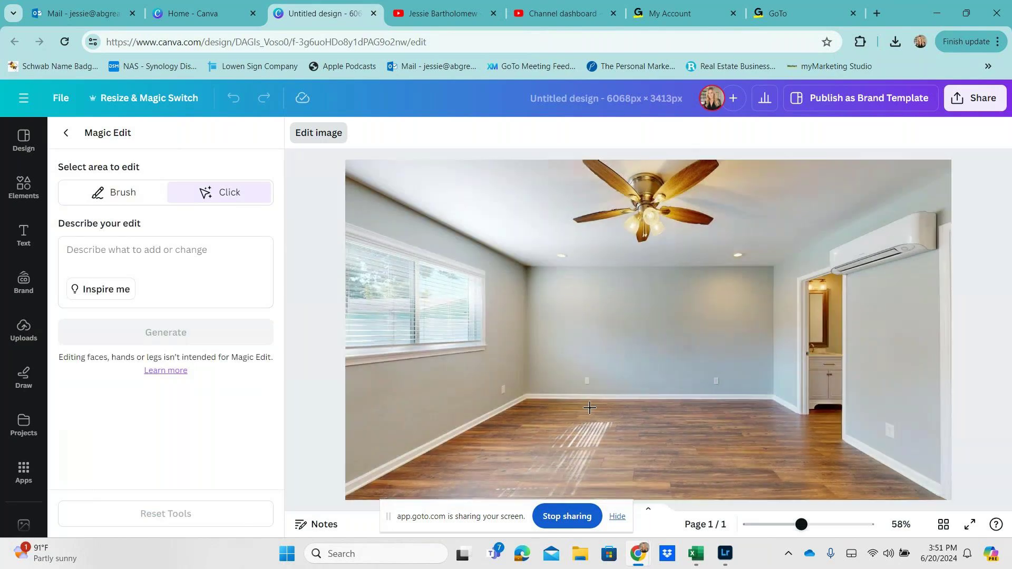
{"action": "left_click", "coordinate": [117, 203]}
{"action": "left_click_drag", "start_coordinate": [129, 246], "coordinate": [175, 275]}
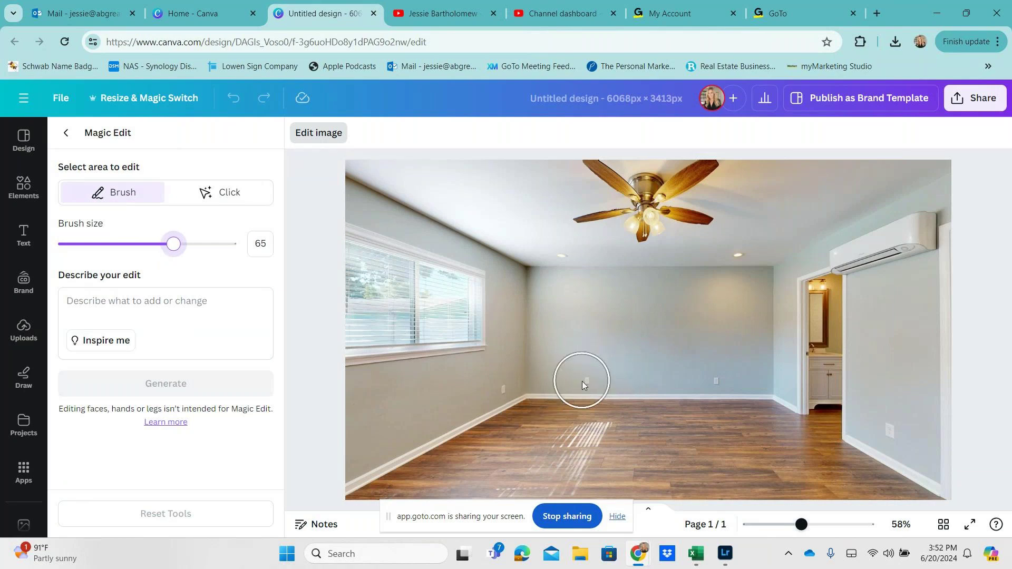
- Brush over the middle of the back wall and the floor in front of it as the area to edit
{"action": "left_click_drag", "start_coordinate": [583, 338], "coordinate": [693, 341]}
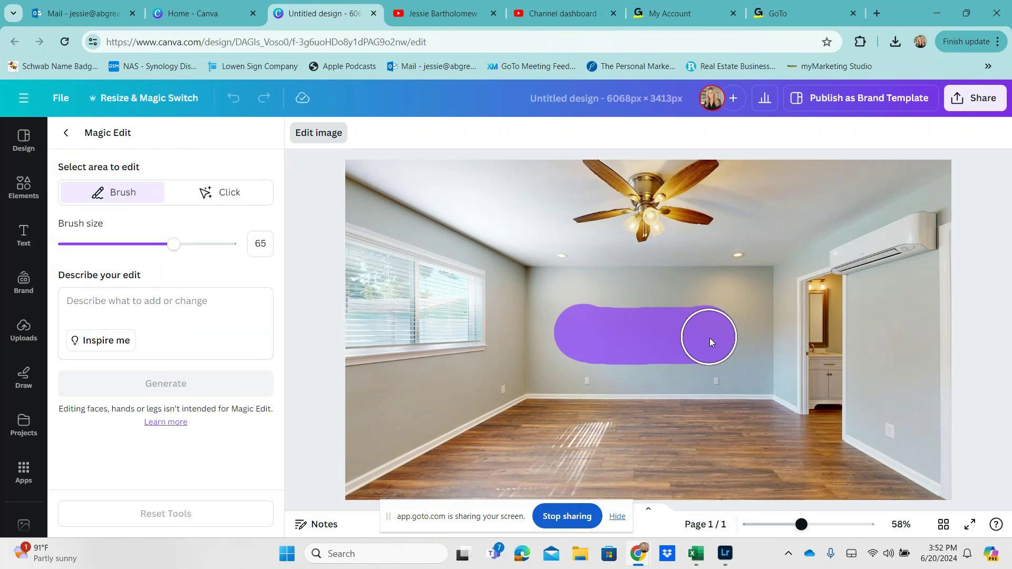
{"action": "mouse_move", "coordinate": [747, 416]}
{"action": "left_mouse_down"}
{"action": "mouse_move", "coordinate": [777, 482]}
{"action": "mouse_move", "coordinate": [725, 451]}
{"action": "mouse_move", "coordinate": [706, 390]}
{"action": "mouse_move", "coordinate": [695, 466]}
{"action": "mouse_move", "coordinate": [729, 488]}
{"action": "mouse_move", "coordinate": [646, 493]}
{"action": "mouse_move", "coordinate": [651, 371]}
{"action": "mouse_move", "coordinate": [613, 480]}
{"action": "mouse_move", "coordinate": [596, 462]}
{"action": "mouse_move", "coordinate": [612, 368]}
{"action": "mouse_move", "coordinate": [566, 486]}
{"action": "mouse_move", "coordinate": [567, 355]}
{"action": "mouse_move", "coordinate": [507, 495]}
{"action": "mouse_move", "coordinate": [474, 478]}
{"action": "left_mouse_up"}
{"action": "left_click_drag", "start_coordinate": [512, 431], "coordinate": [555, 372]}
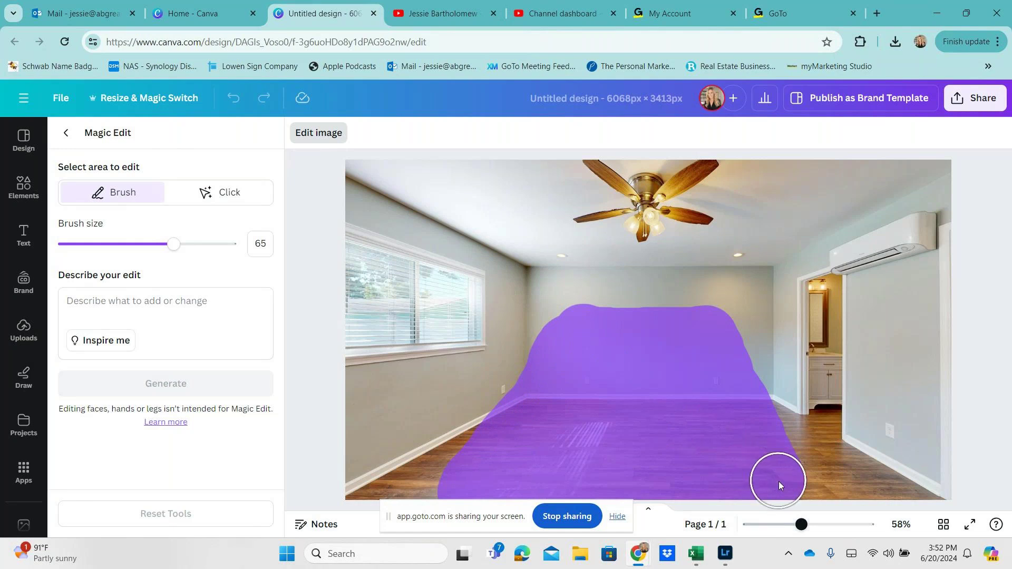
{"action": "left_click_drag", "start_coordinate": [788, 493], "coordinate": [786, 491]}
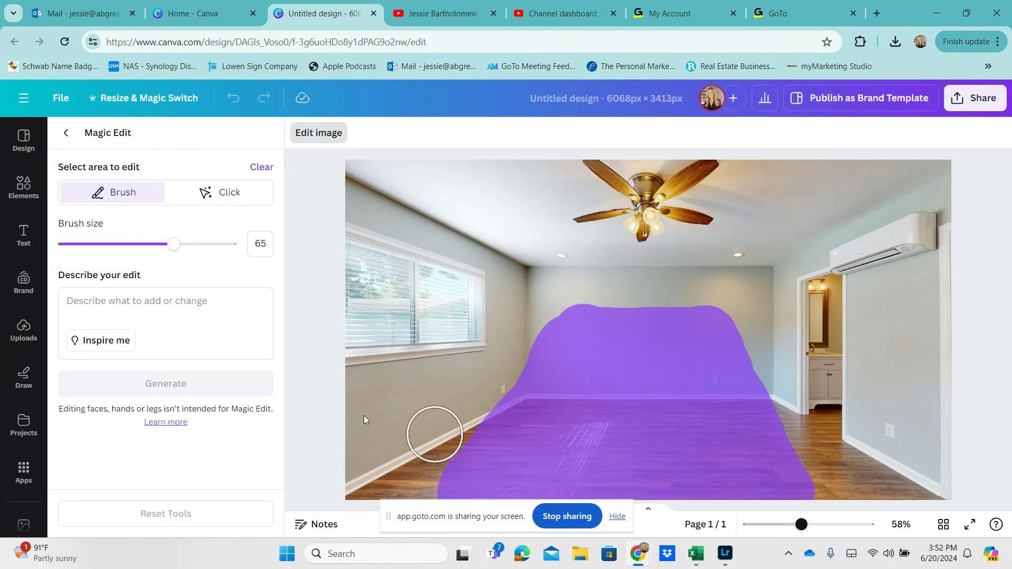
- Describe the edit as "Add bedroom furniture" and generate the results
{"action": "left_click", "coordinate": [100, 309]}
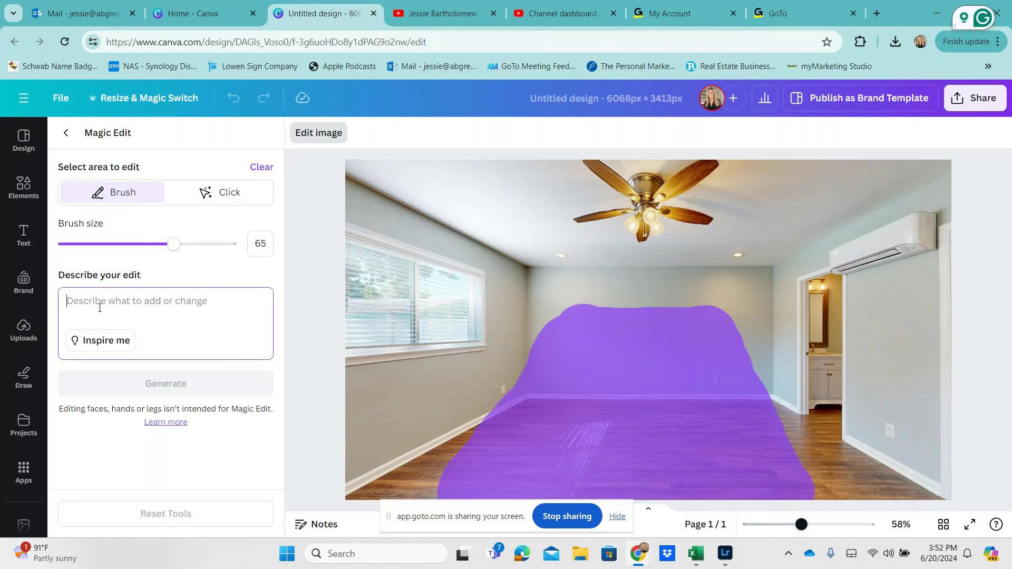
{"action": "type", "text": "Add "}
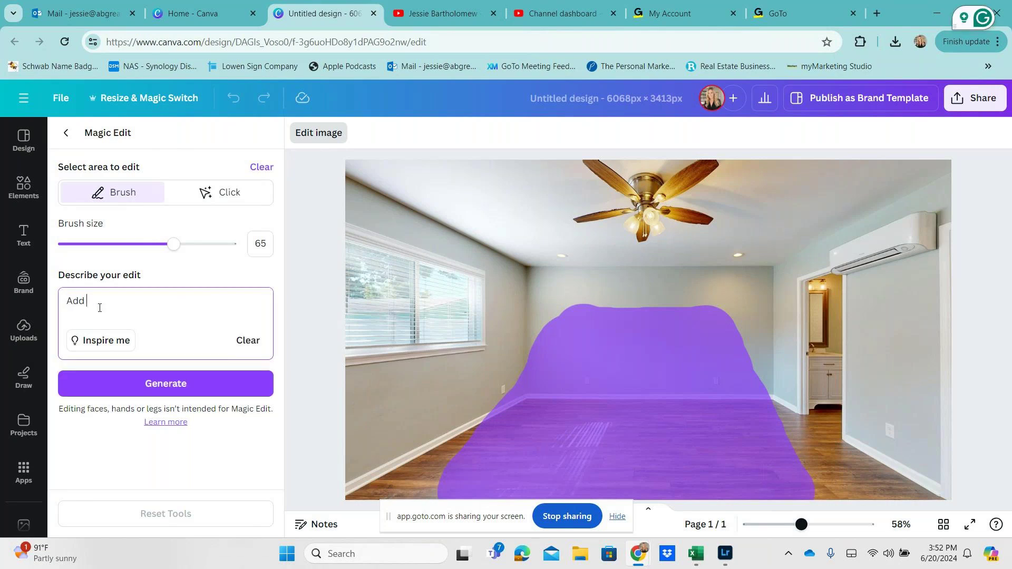
{"action": "type", "text": "bedroom furniture"}
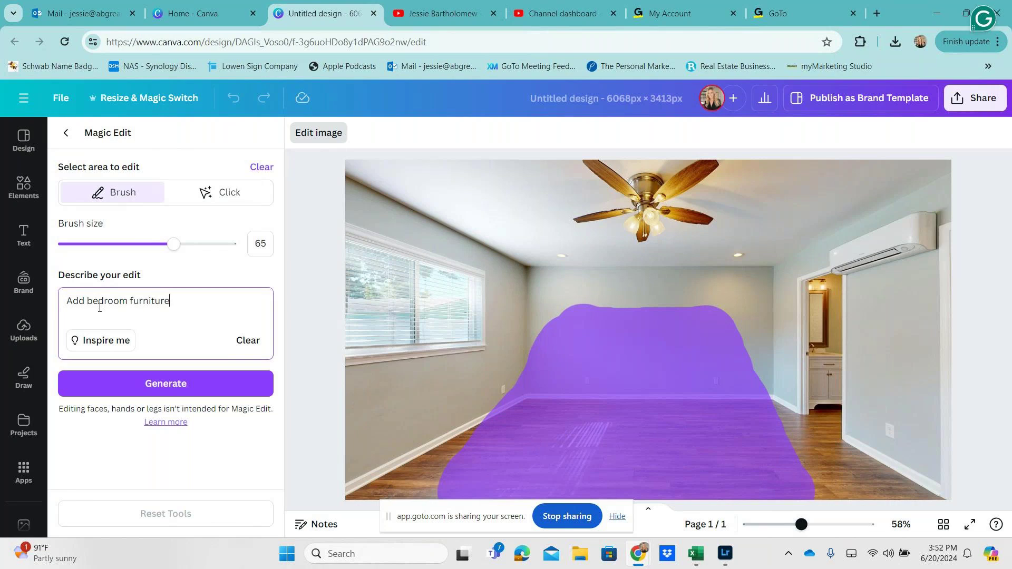
{"action": "left_click", "coordinate": [153, 384]}
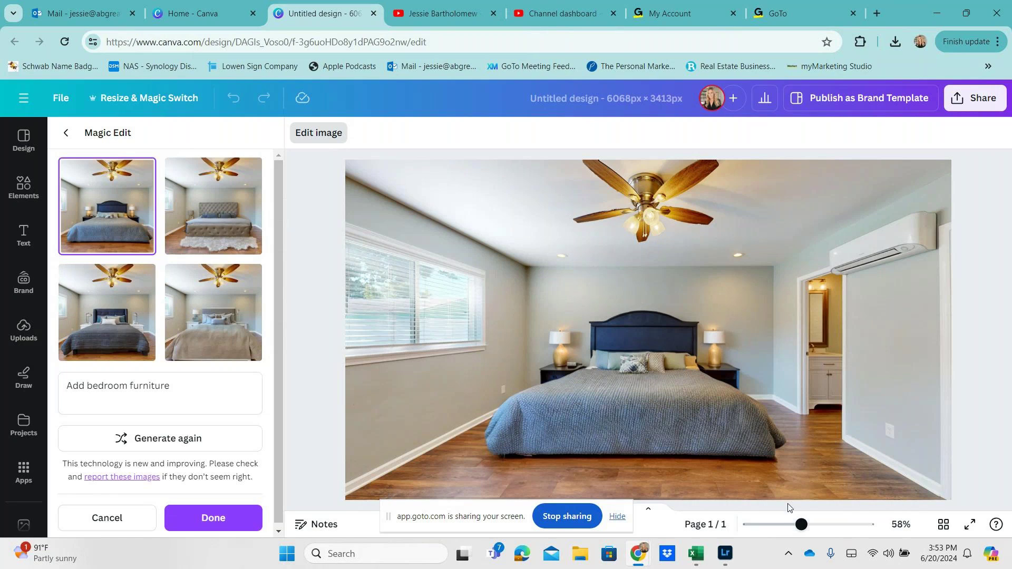
- Check the sharing options, preview the other three generated bedroom versions, and inspect the beige-bedspread one up close
{"action": "left_click", "coordinate": [987, 106]}
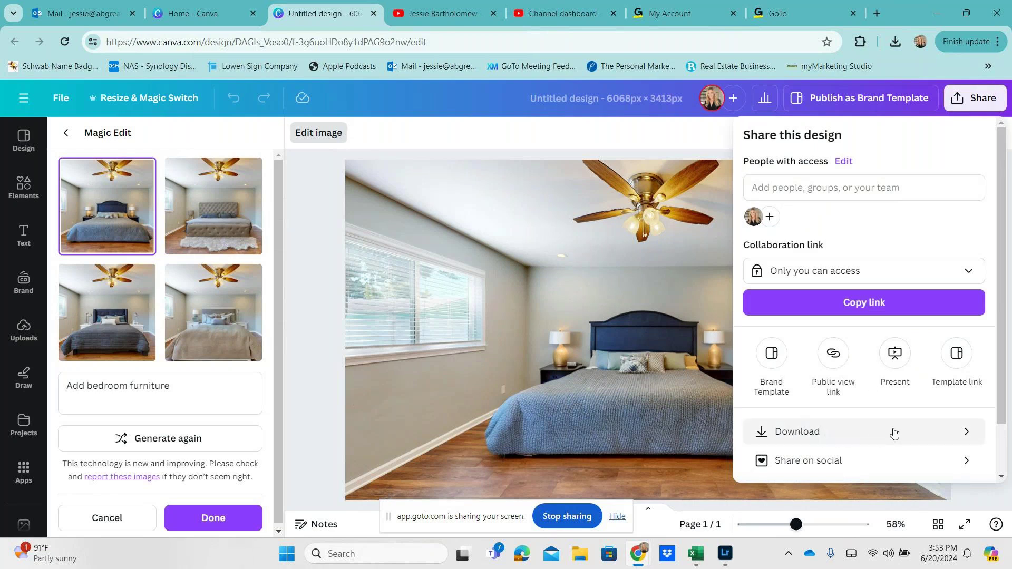
{"action": "left_click", "coordinate": [313, 174]}
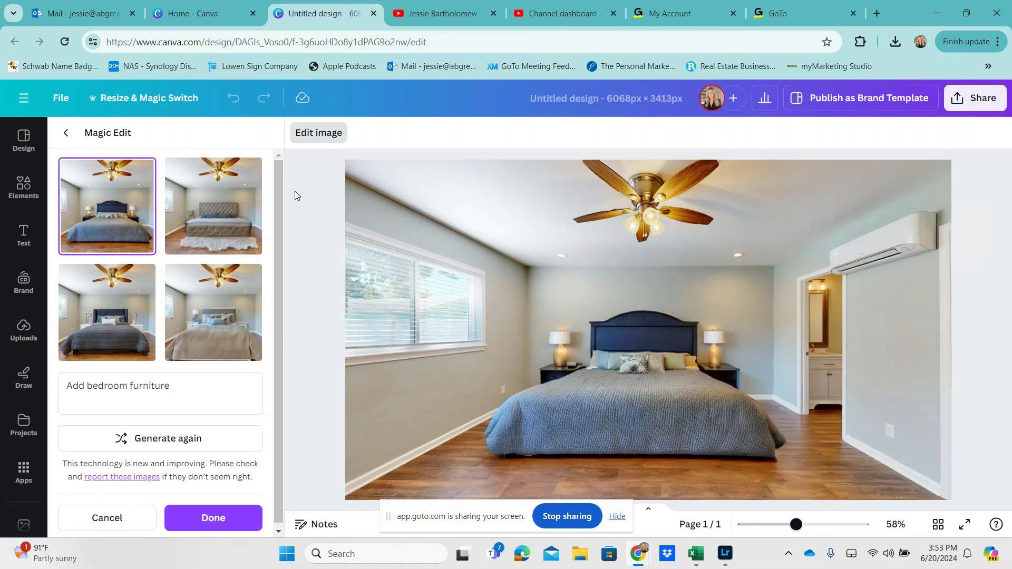
{"action": "left_click", "coordinate": [215, 231]}
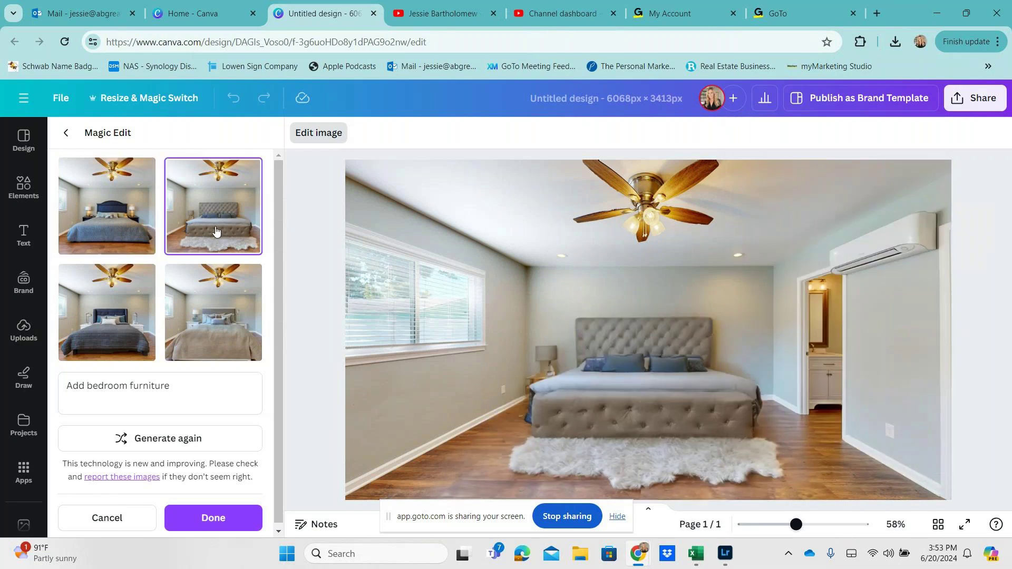
{"action": "left_click", "coordinate": [119, 313]}
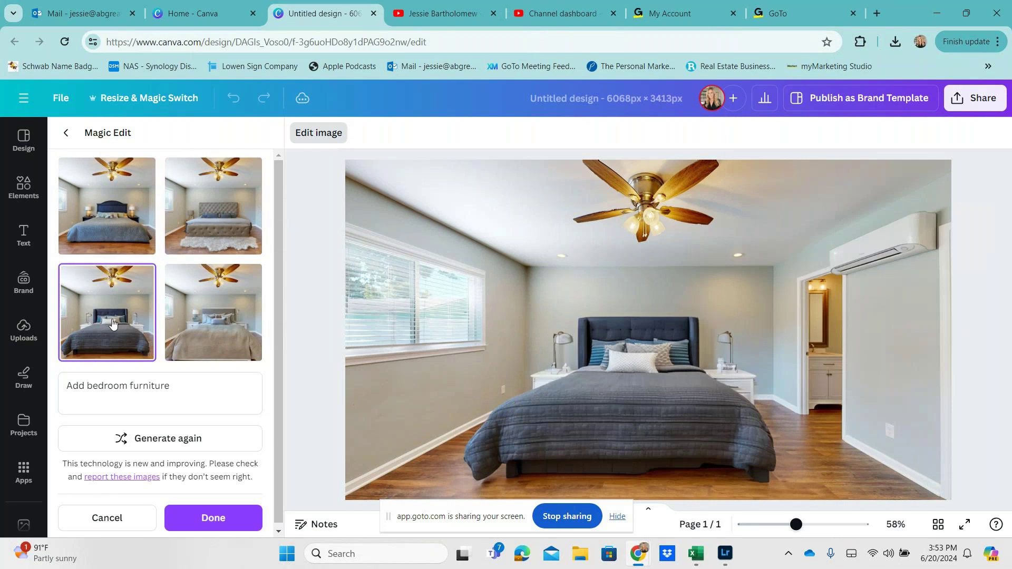
{"action": "left_click", "coordinate": [204, 331]}
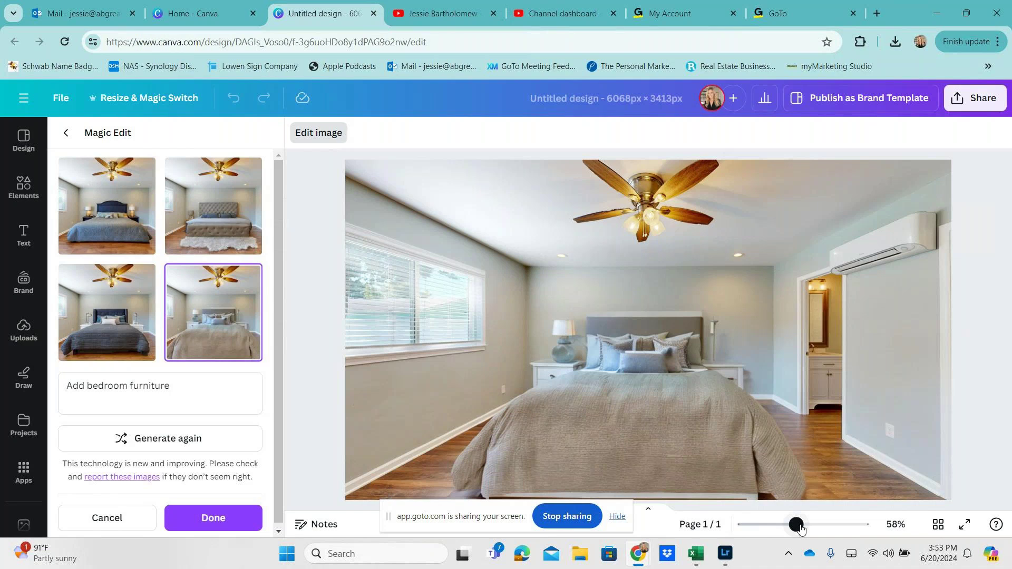
{"action": "left_click_drag", "start_coordinate": [801, 529], "coordinate": [830, 527]}
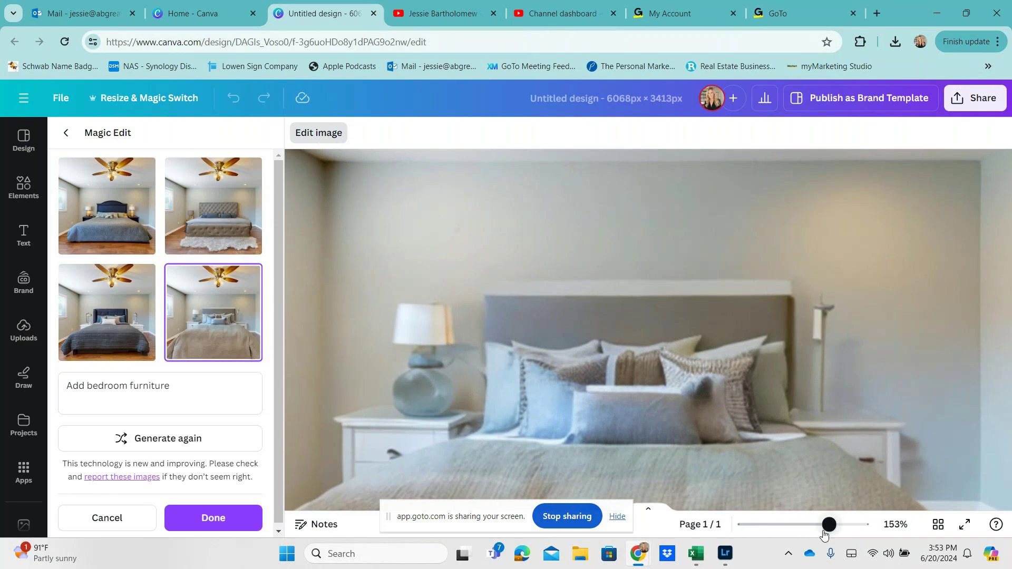
{"action": "left_click_drag", "start_coordinate": [829, 530], "coordinate": [796, 535]}
- Replace the edit description with "Add a coastal bedroom set of furniture" and generate new results
{"action": "left_click_drag", "start_coordinate": [177, 388], "coordinate": [2, 394]}
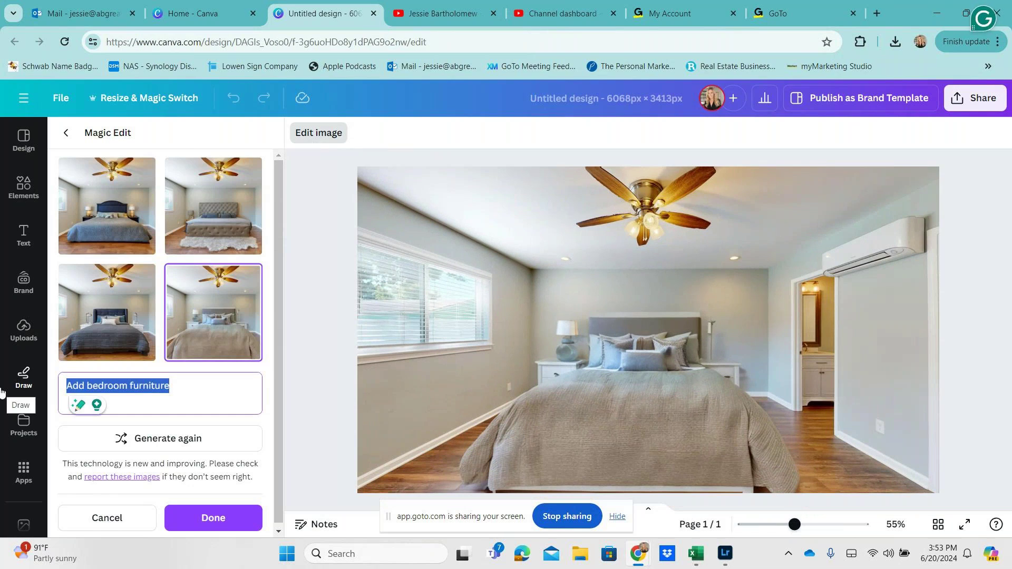
{"action": "type", "text": "Add a"}
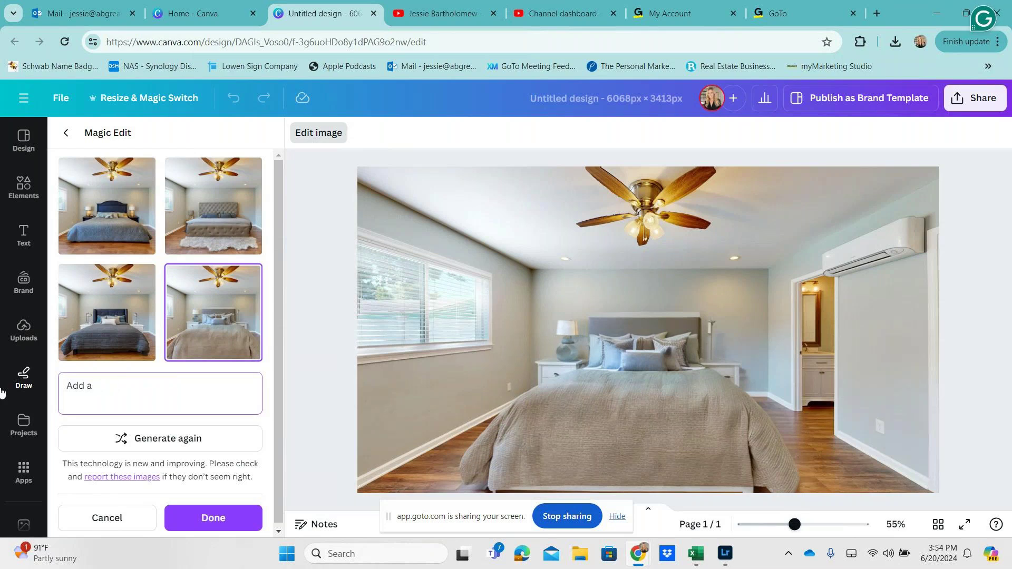
{"action": "key", "text": "BackSpace"}
{"action": "key", "text": "BackSpace"}
{"action": "key", "text": "BackSpace"}
{"action": "key", "text": "BackSpace"}
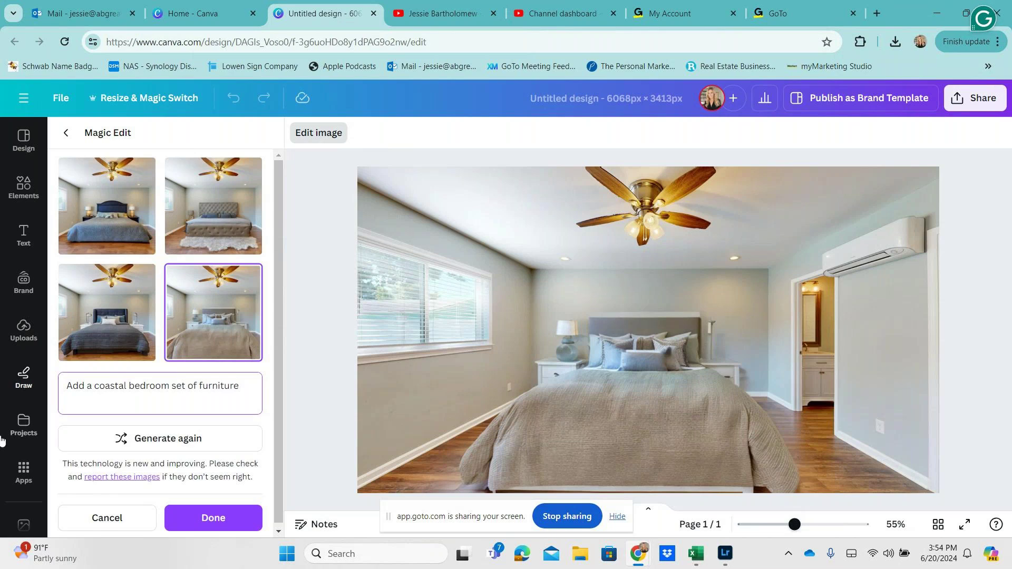
{"action": "left_click", "coordinate": [171, 439]}
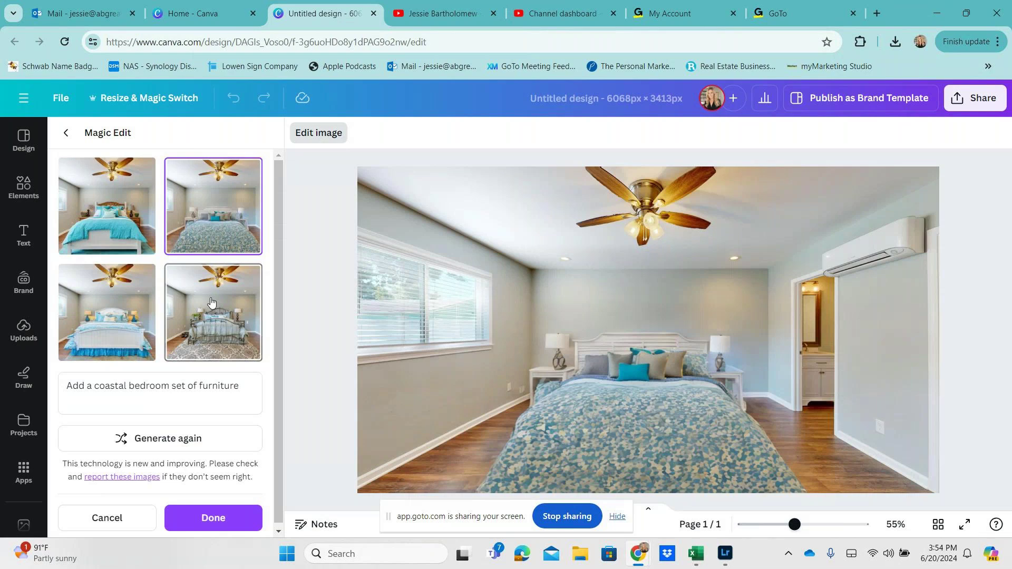
- Preview the other two coastal versions, and generate new results with the edit description "Add coastal bedroom furniture"
{"action": "left_click", "coordinate": [116, 336]}
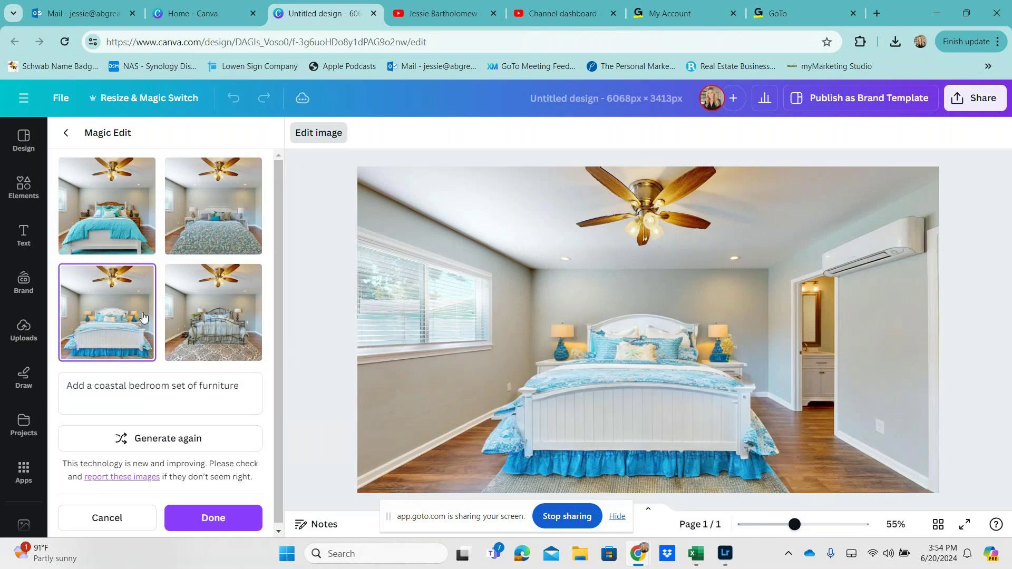
{"action": "left_click", "coordinate": [191, 318]}
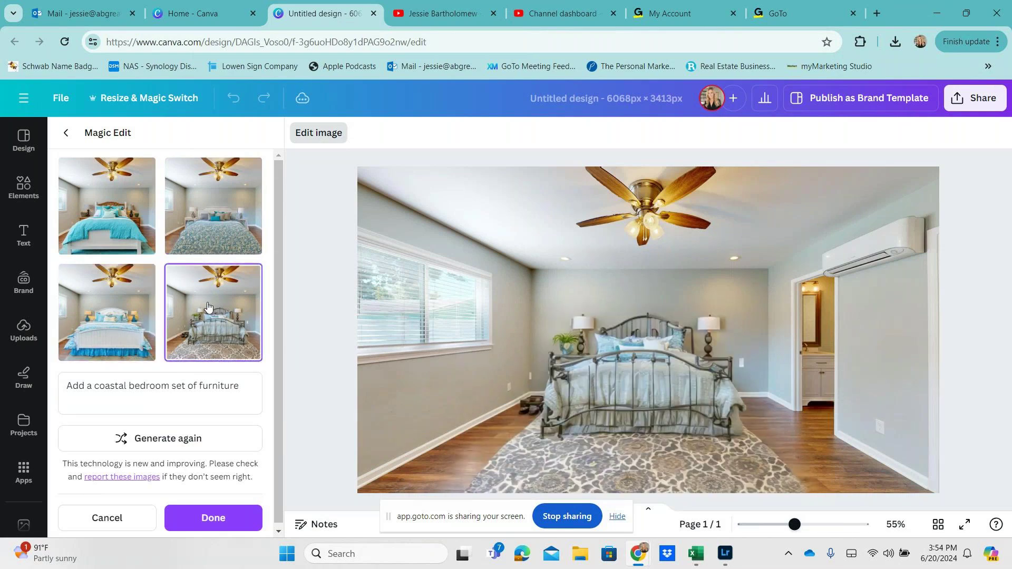
{"action": "left_click_drag", "start_coordinate": [238, 396], "coordinate": [87, 384]}
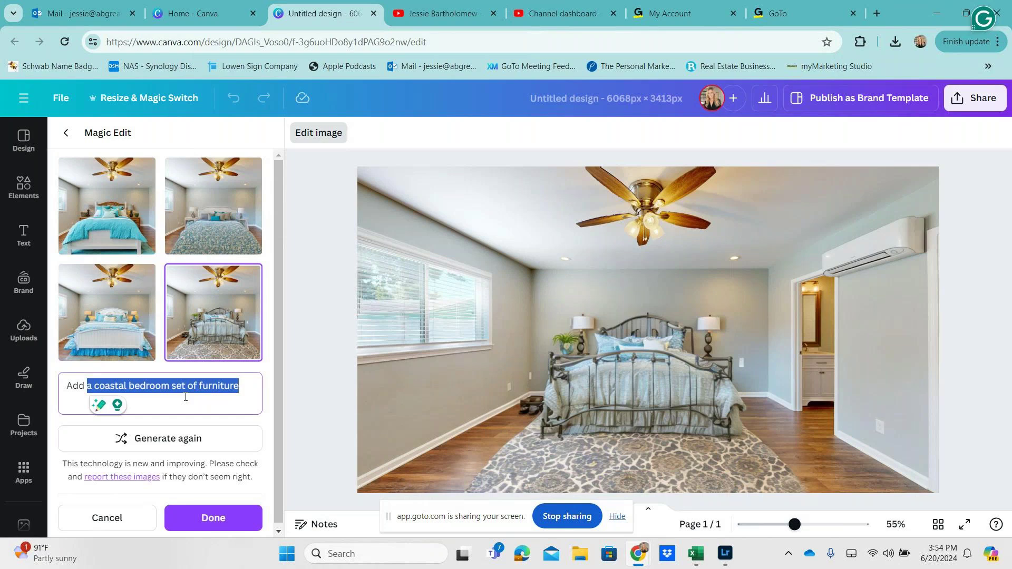
{"action": "type", "text": "coastl"}
{"action": "key", "text": "BackSpace"}
{"action": "type", "text": "al bedro"}
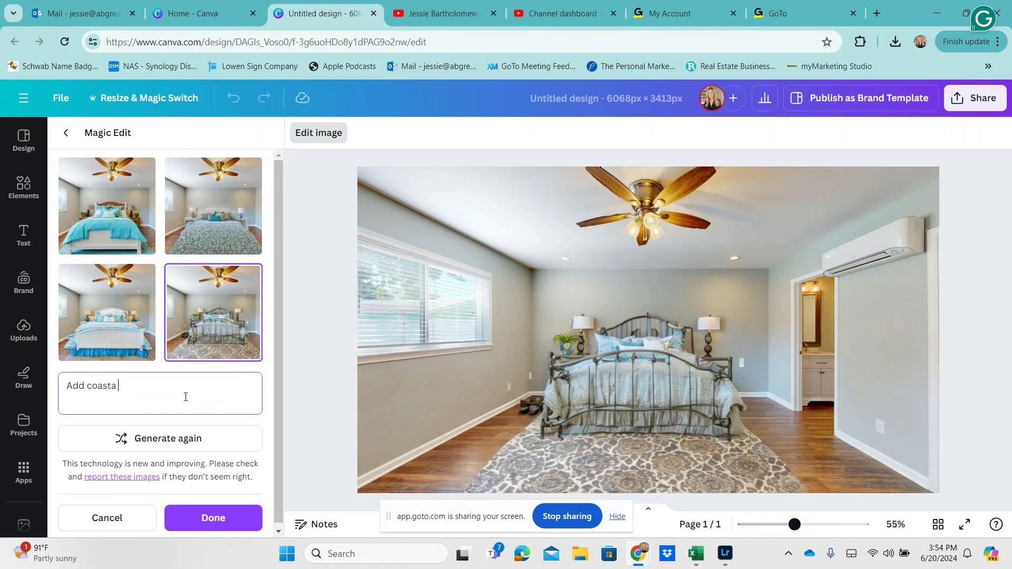
{"action": "type", "text": "om furniture"}
{"action": "left_click", "coordinate": [178, 443]}
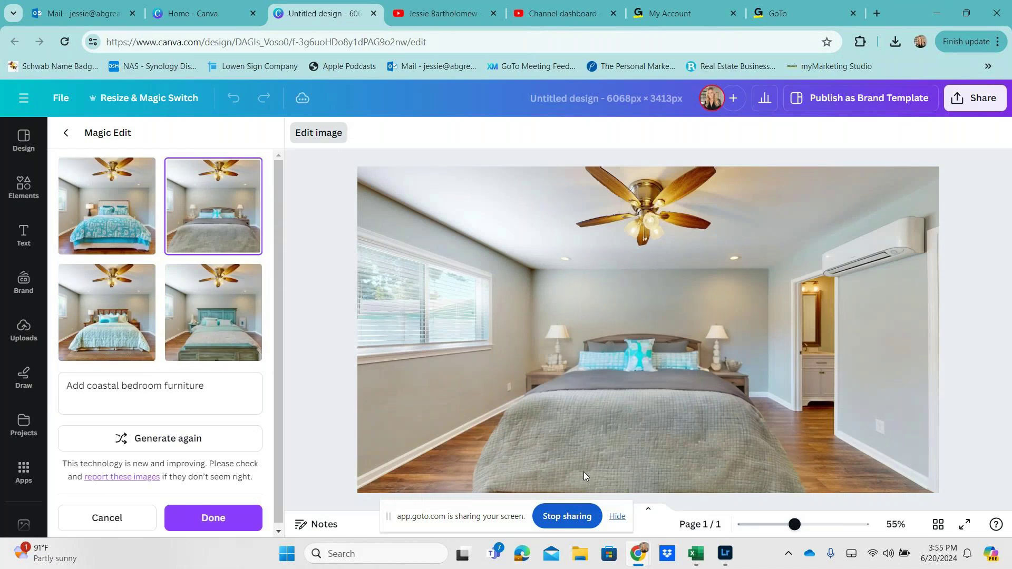
- Preview the other three generated coastal bedroom versions and inspect the one with the teal wooden bed up close
{"action": "left_click", "coordinate": [108, 225]}
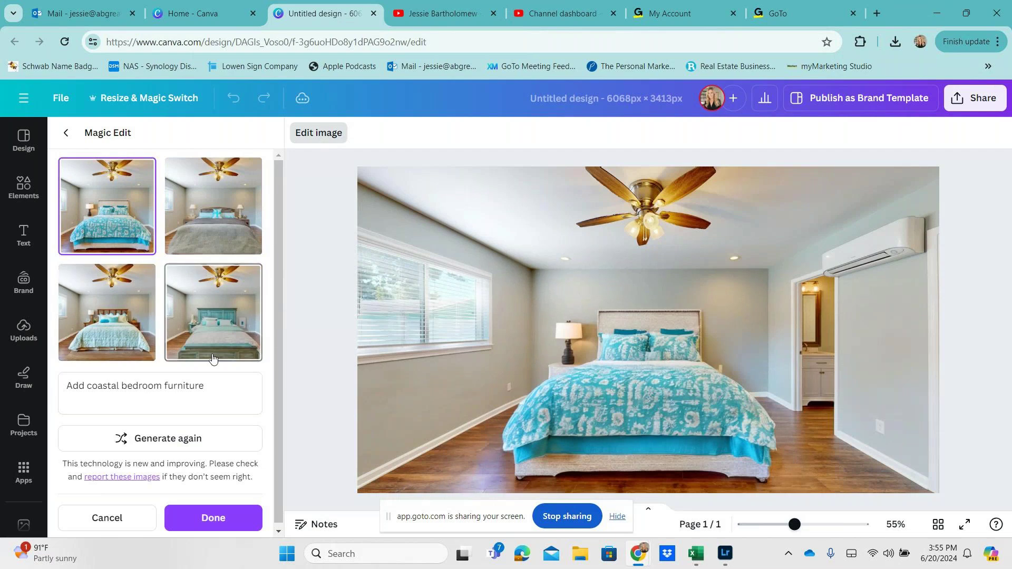
{"action": "left_click", "coordinate": [112, 334]}
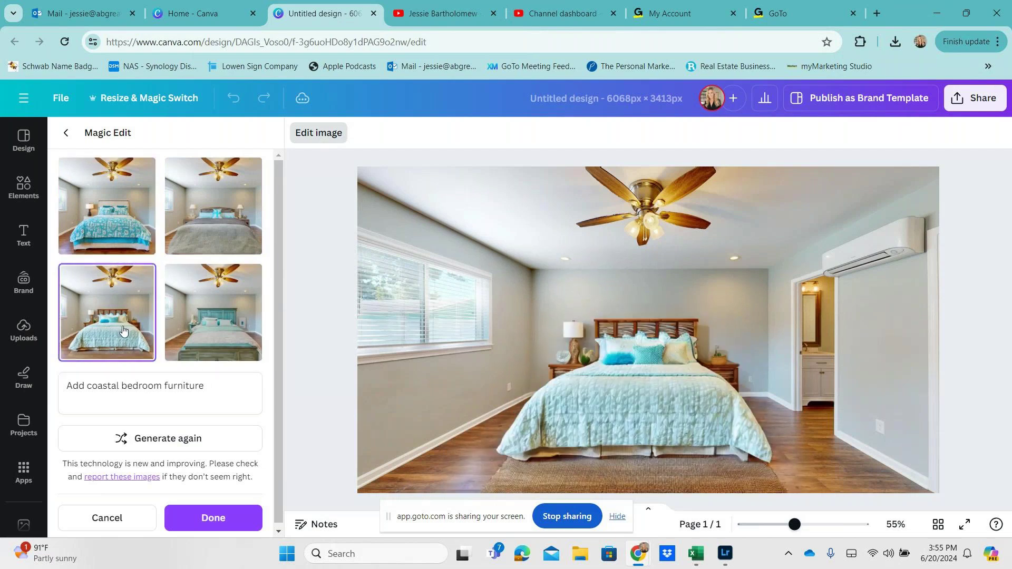
{"action": "left_click", "coordinate": [193, 314]}
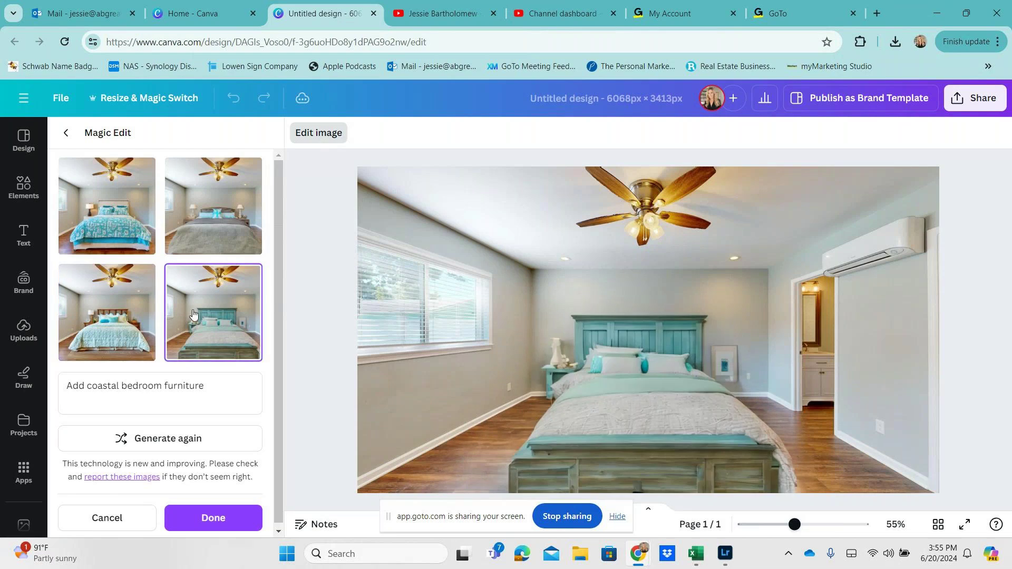
{"action": "scroll", "coordinate": [640, 463], "scroll_direction": "up", "scroll_amount": 4}
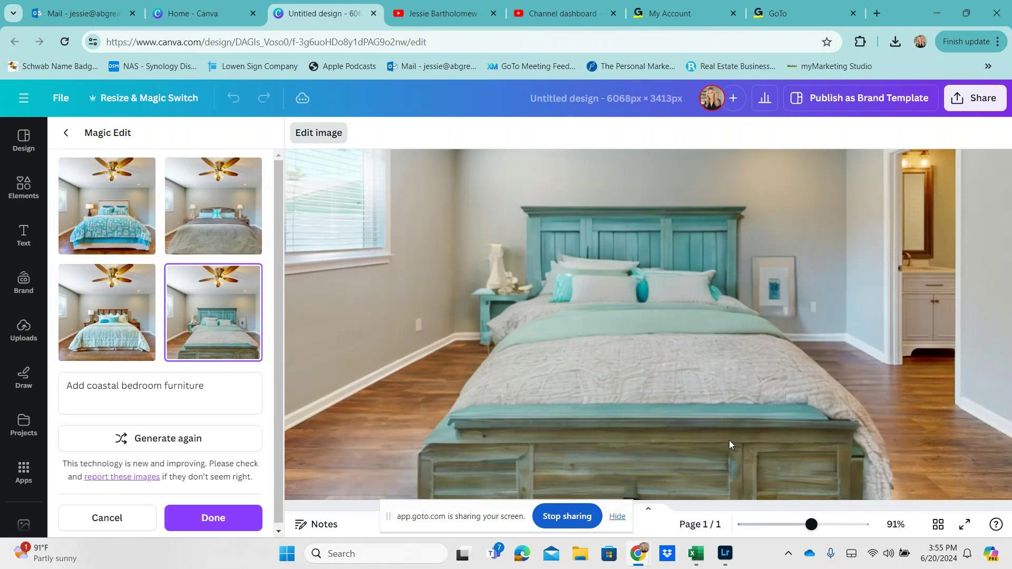
{"action": "scroll", "coordinate": [641, 421], "scroll_direction": "down", "scroll_amount": 5}
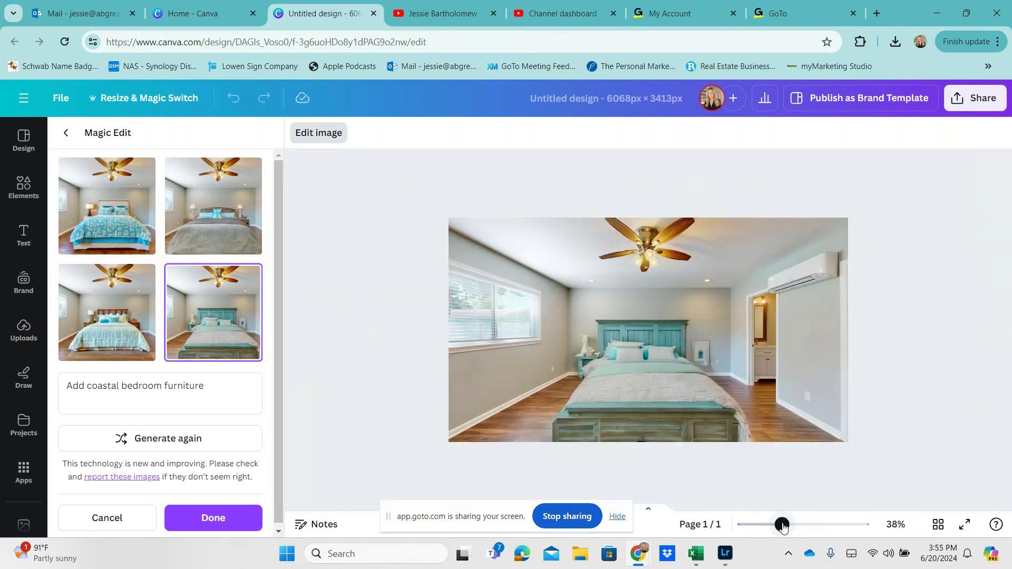
- Replace the edit description with "Add white bedroom furniture" and generate new results
{"action": "left_click_drag", "start_coordinate": [225, 383], "coordinate": [52, 384]}
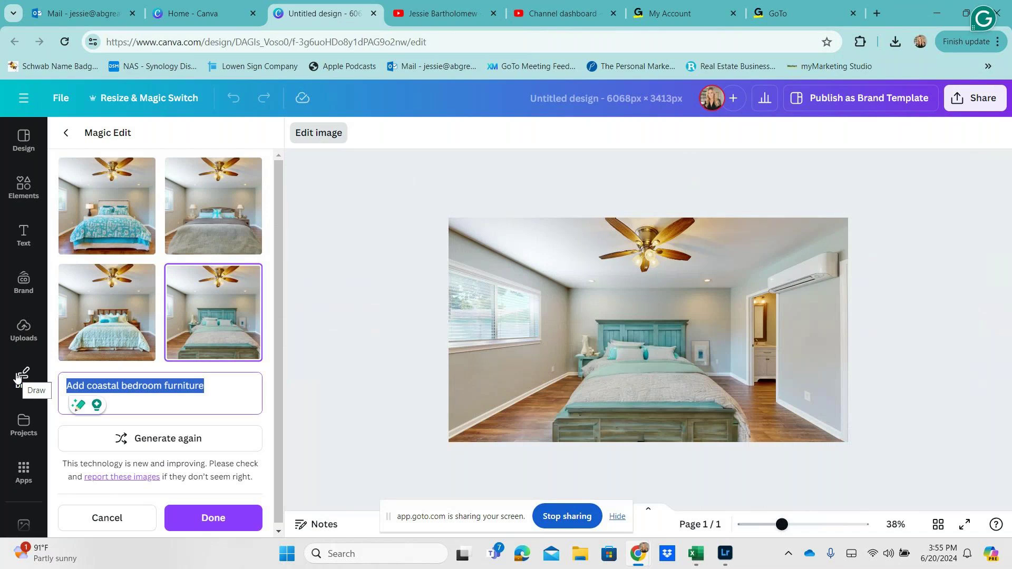
{"action": "key", "text": "BackSpace"}
{"action": "type", "text": "a"}
{"action": "key", "text": "BackSpace"}
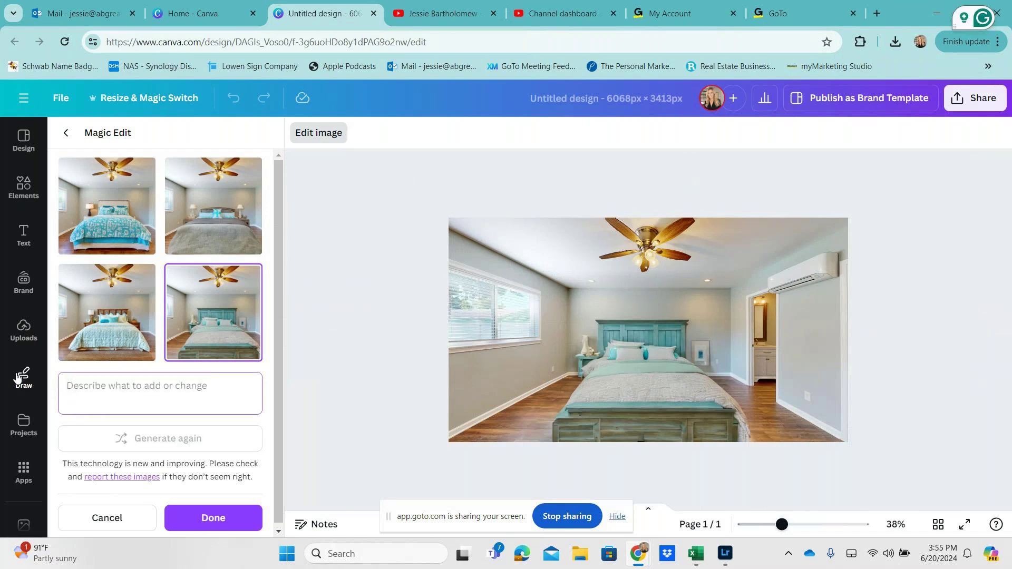
{"action": "type", "text": "Add w"}
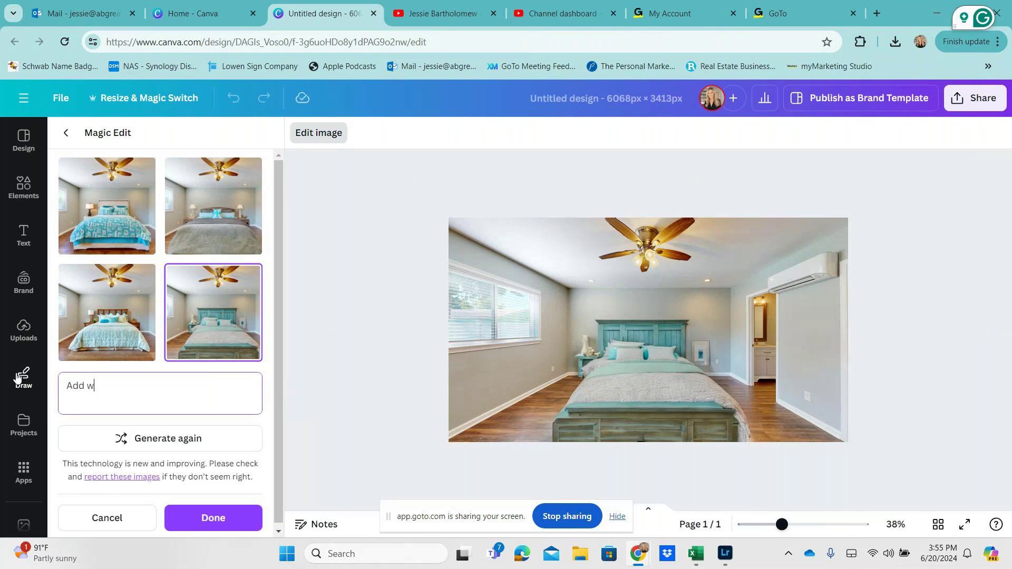
{"action": "type", "text": "hite bedroom furni"}
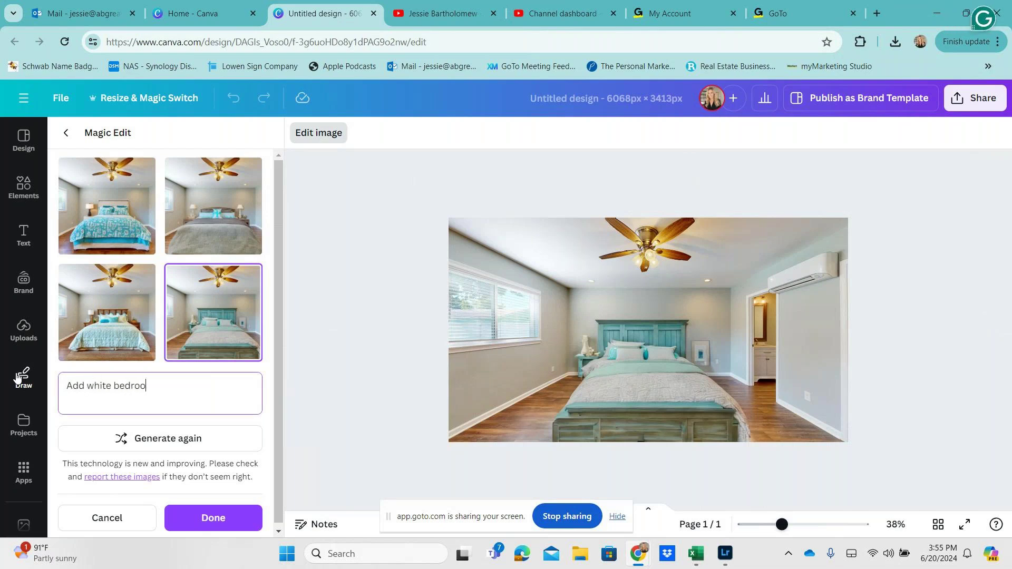
{"action": "type", "text": "ture"}
{"action": "left_click", "coordinate": [187, 438]}
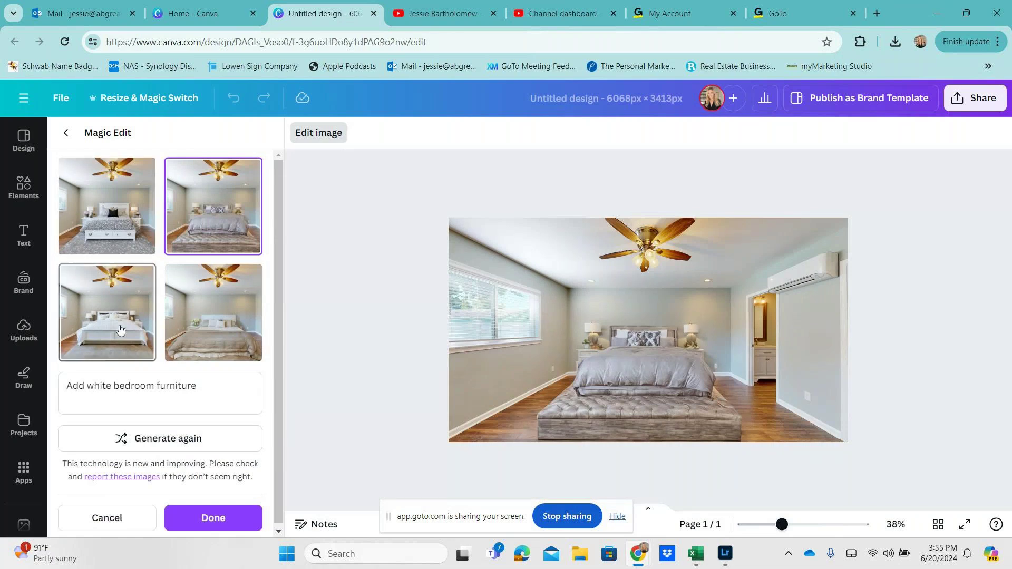
- Compare the generated white furniture versions and apply the one with the white bed, striped pillows and plain gray rug
{"action": "left_click", "coordinate": [108, 311]}
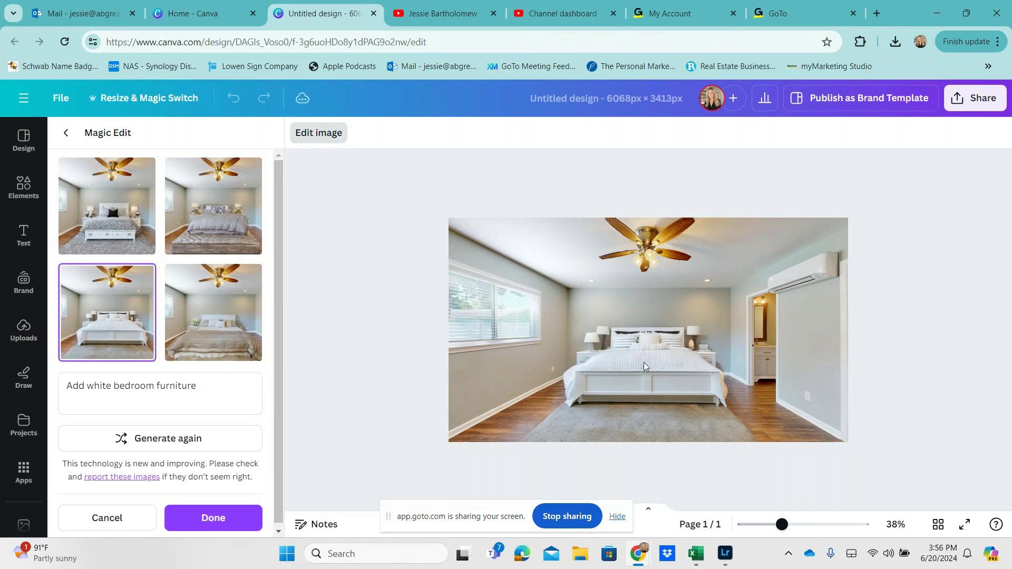
{"action": "left_click", "coordinate": [236, 342]}
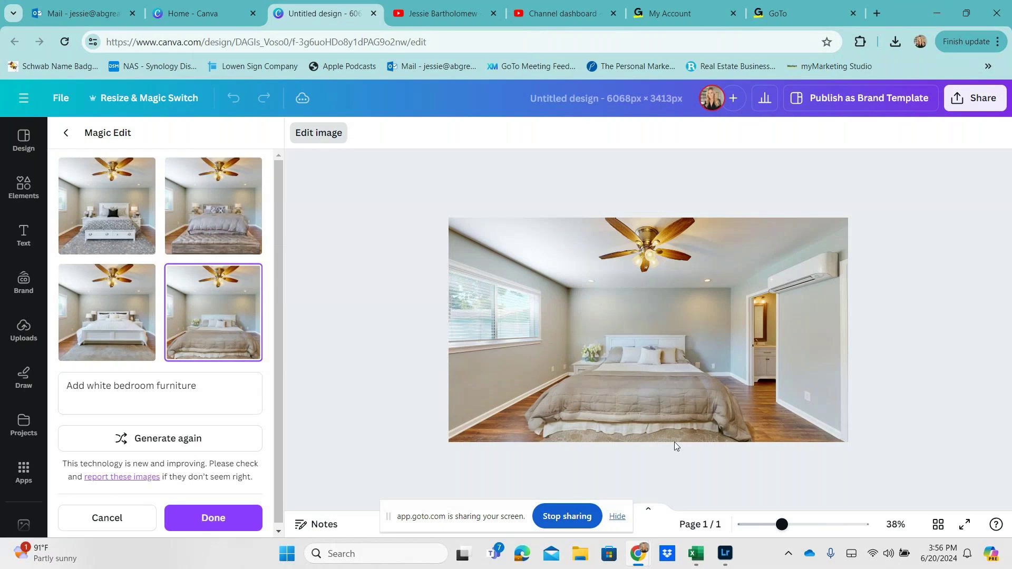
{"action": "left_click", "coordinate": [144, 227]}
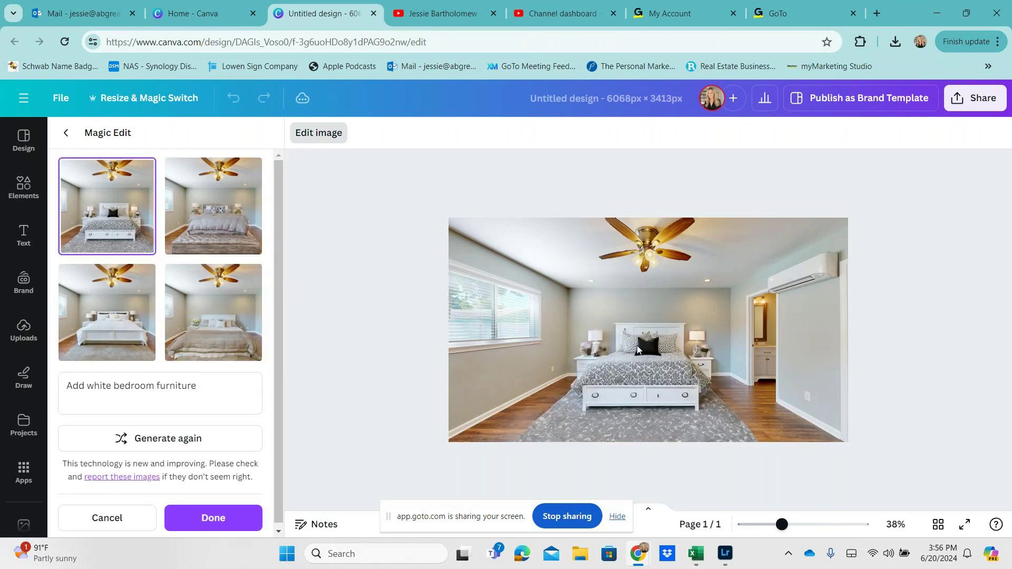
{"action": "left_click", "coordinate": [99, 313]}
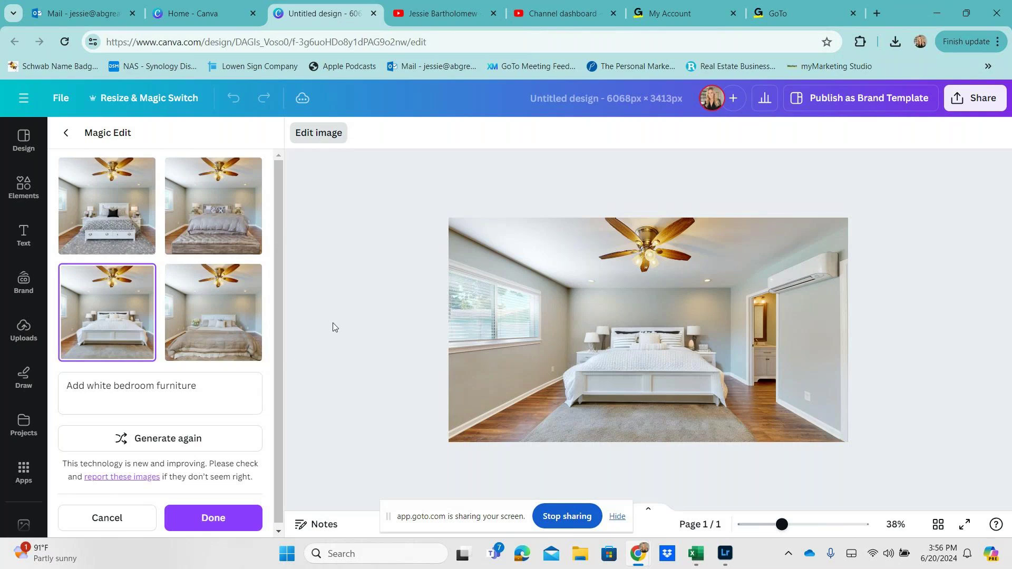
{"action": "left_click", "coordinate": [214, 521]}
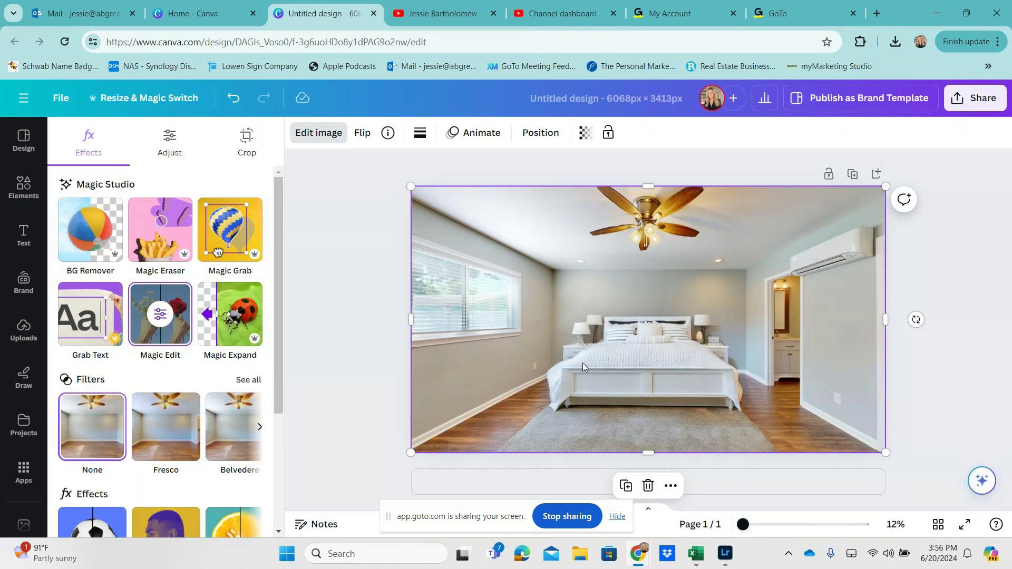
- Use Magic Eraser with click selection to erase the shade of the front lamp on the left nightstand
{"action": "left_click", "coordinate": [786, 526]}
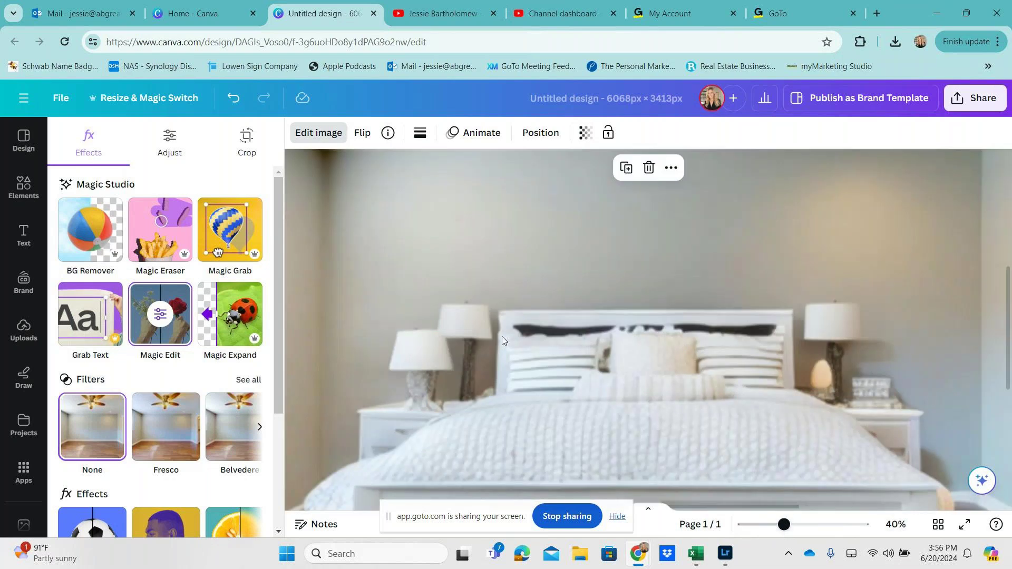
{"action": "left_click", "coordinate": [165, 227]}
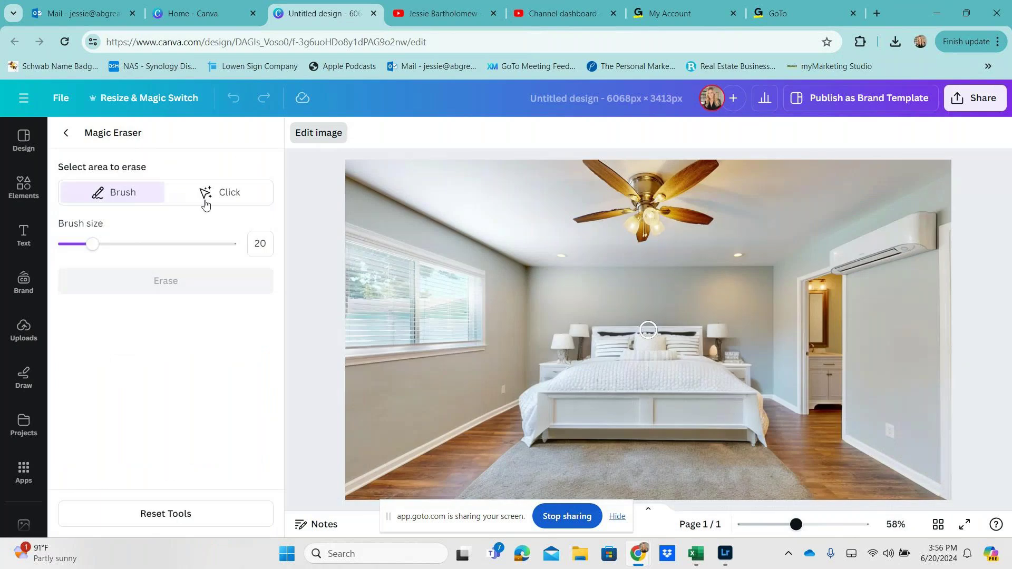
{"action": "left_click", "coordinate": [827, 527]}
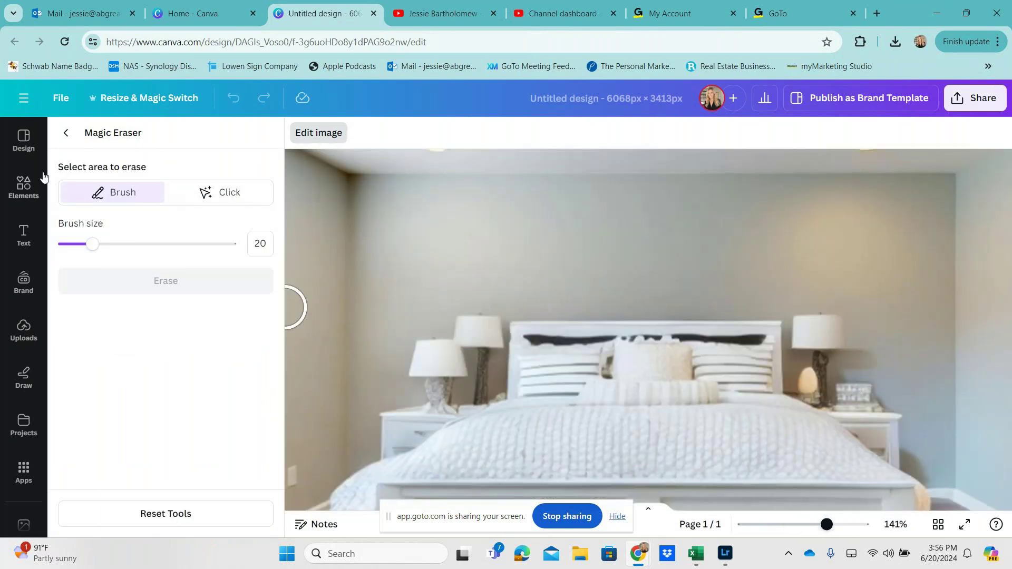
{"action": "left_click", "coordinate": [213, 196]}
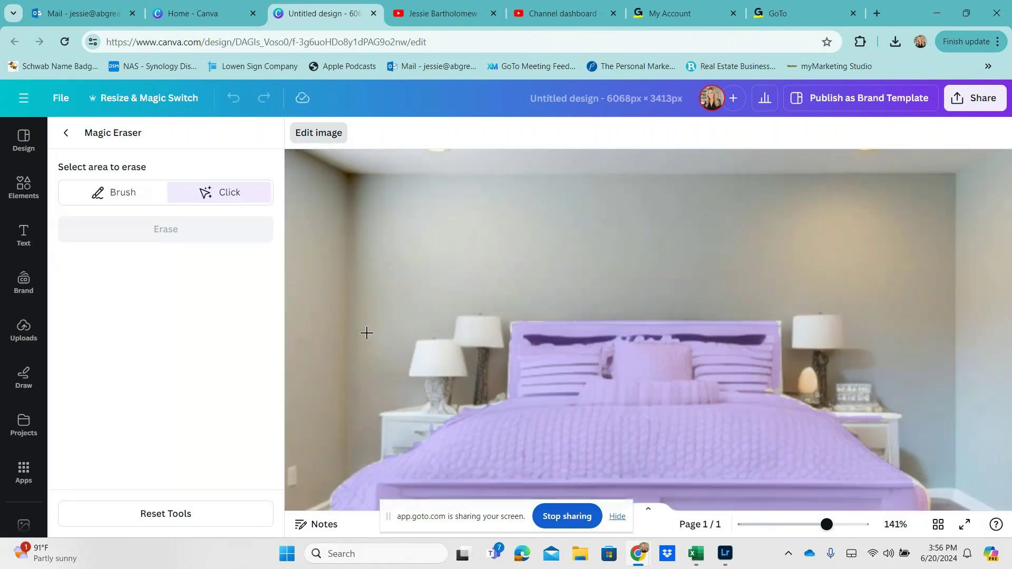
{"action": "left_click", "coordinate": [533, 340]}
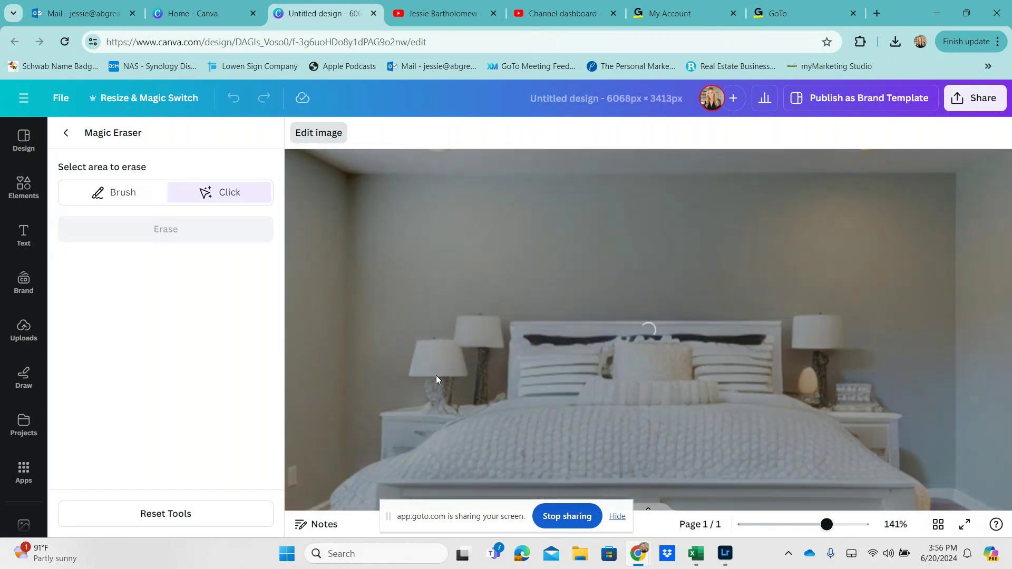
{"action": "left_click", "coordinate": [435, 375]}
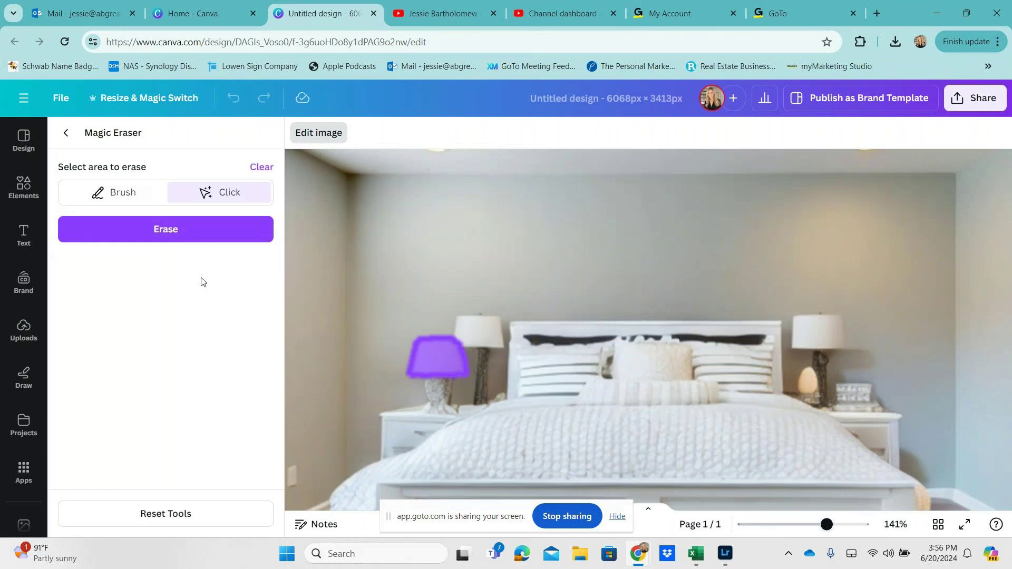
{"action": "left_click", "coordinate": [166, 238]}
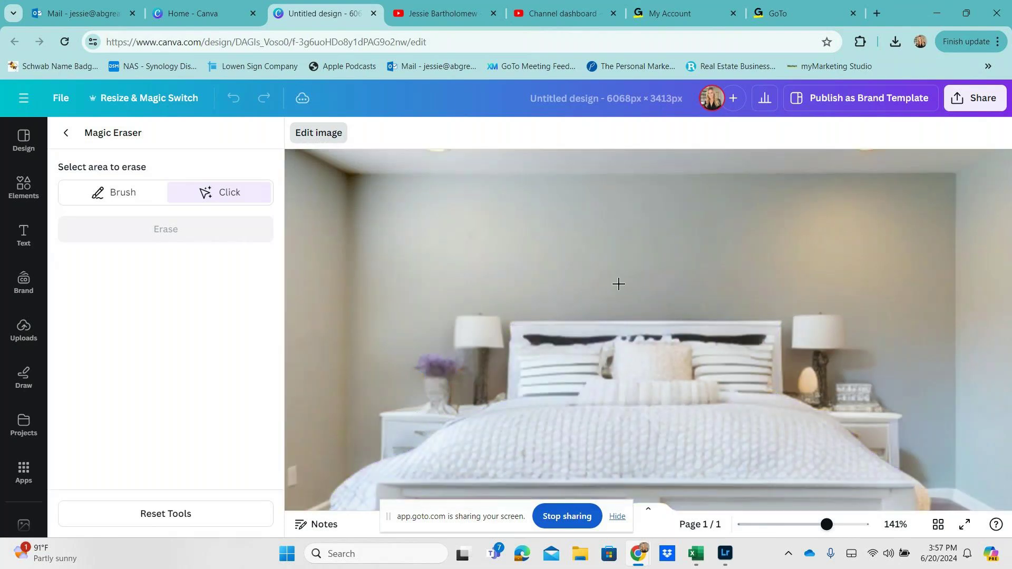
- Review the whole staged bedroom photo and check the sharing options for the design
{"action": "left_click_drag", "start_coordinate": [826, 525], "coordinate": [778, 525]}
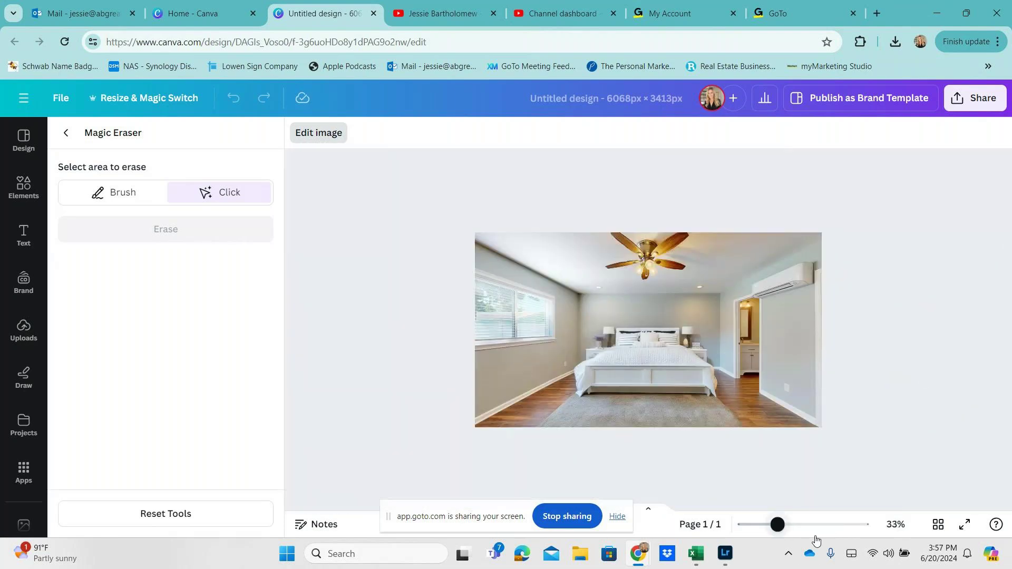
{"action": "left_click", "coordinate": [796, 526]}
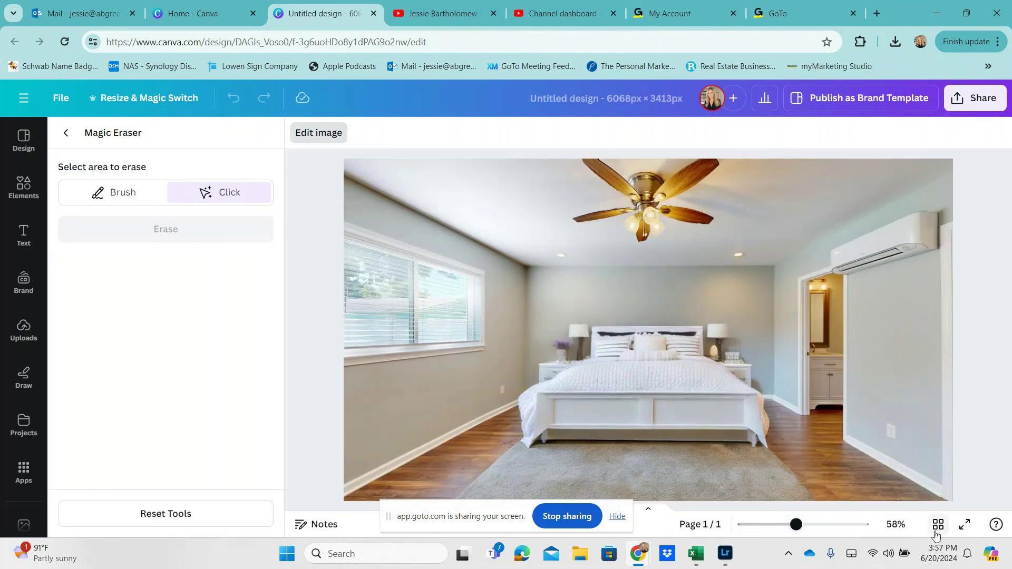
{"action": "left_click", "coordinate": [975, 99]}
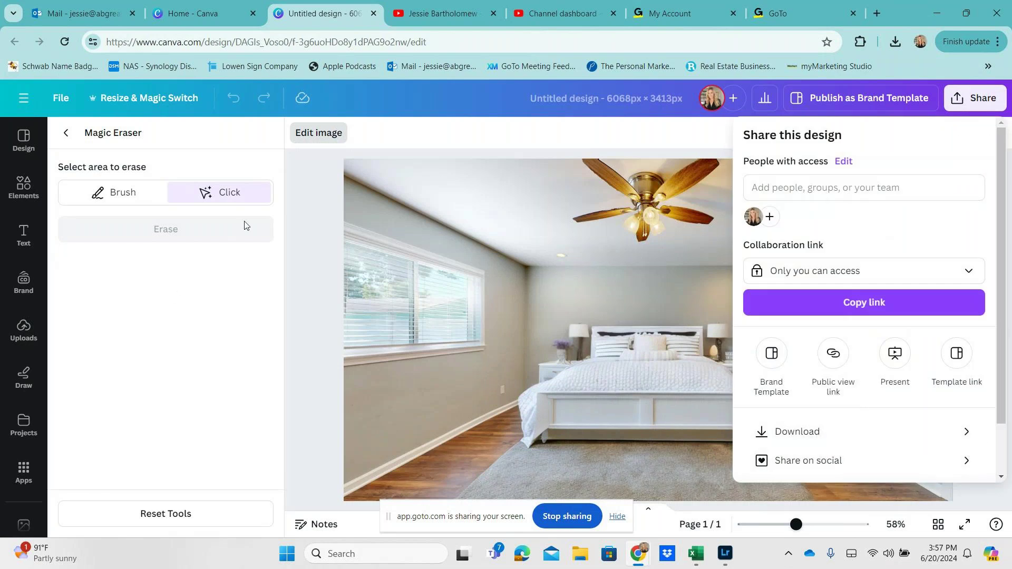
{"action": "left_click", "coordinate": [266, 221]}
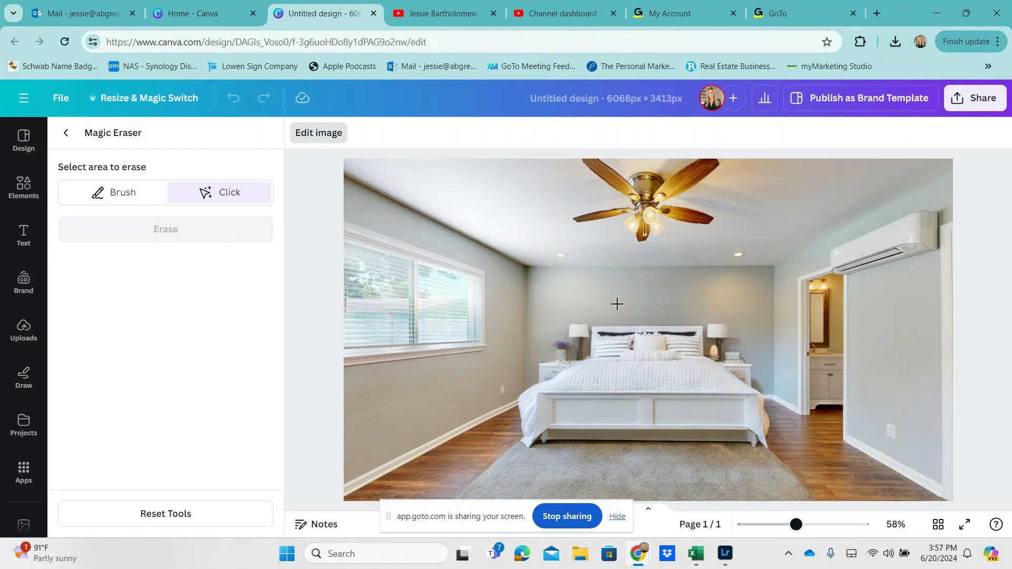
- Use Magic Edit with the description "Add a white wall clock" on a round area brushed above the headboard and generate results
{"action": "left_click", "coordinate": [67, 134]}
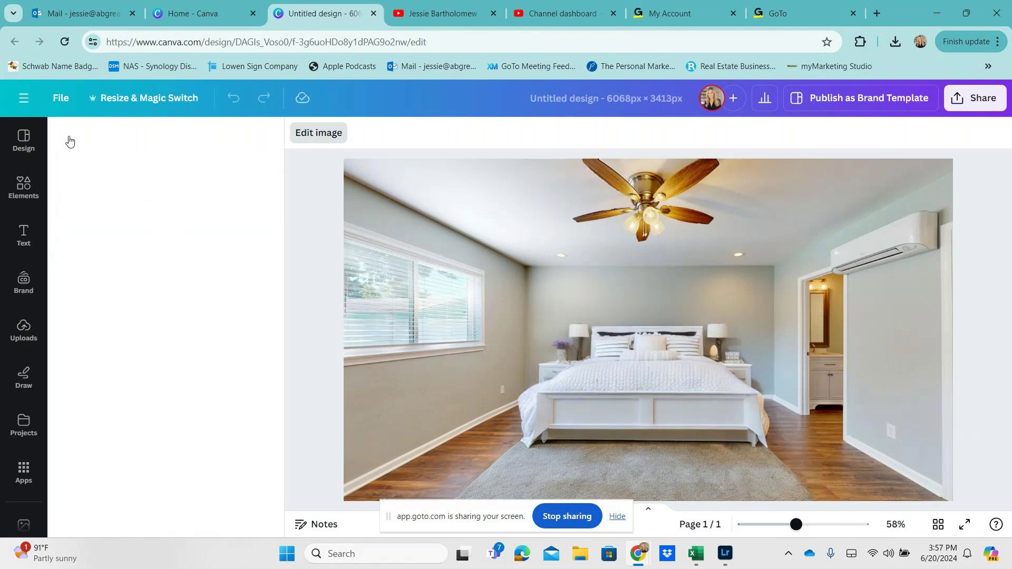
{"action": "left_click_drag", "start_coordinate": [784, 525], "coordinate": [754, 525]}
{"action": "left_click", "coordinate": [710, 360]}
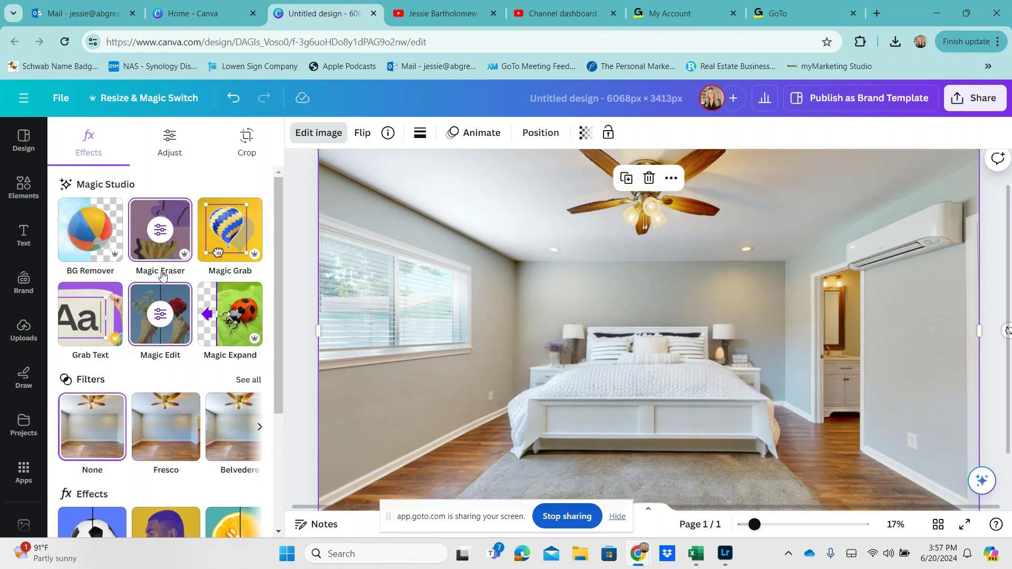
{"action": "left_click", "coordinate": [160, 323]}
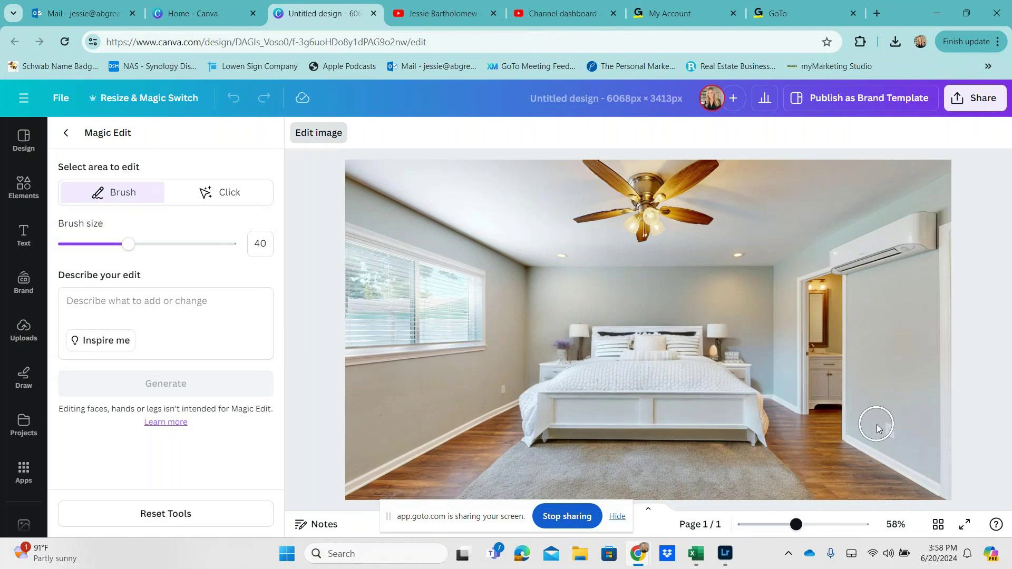
{"action": "left_click", "coordinate": [141, 322]}
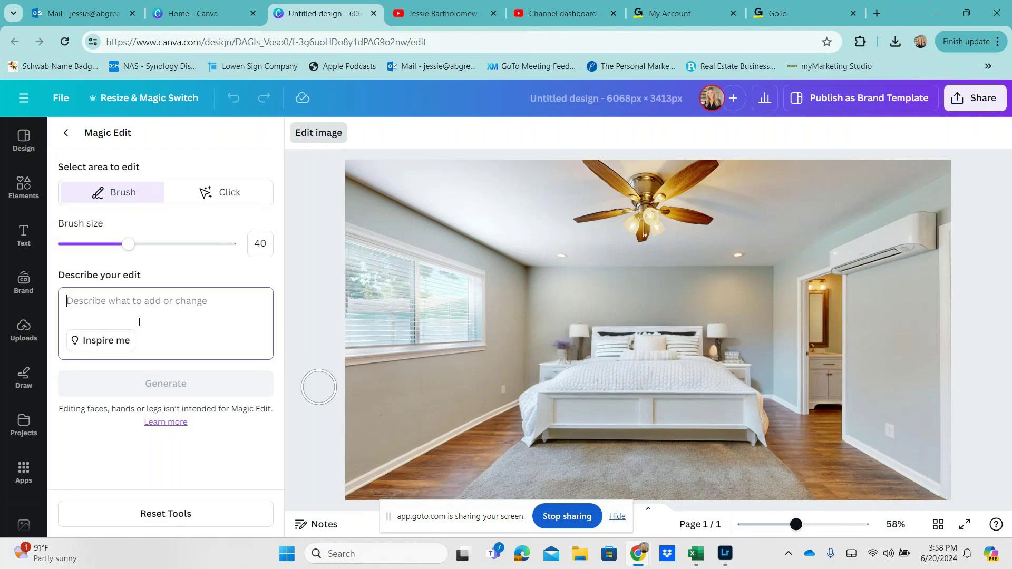
{"action": "type", "text": "Ad"}
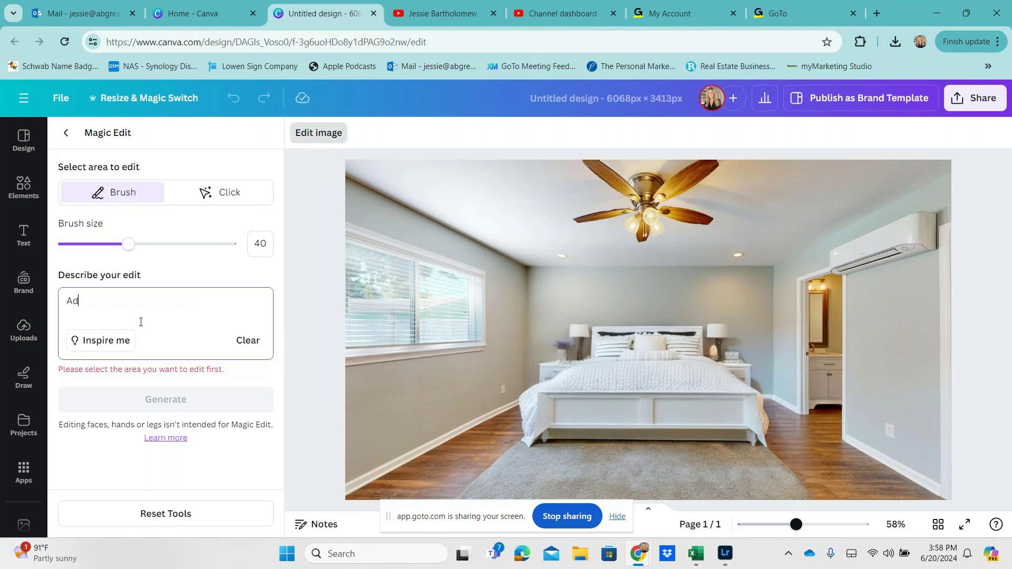
{"action": "type", "text": "d a white wall clock"}
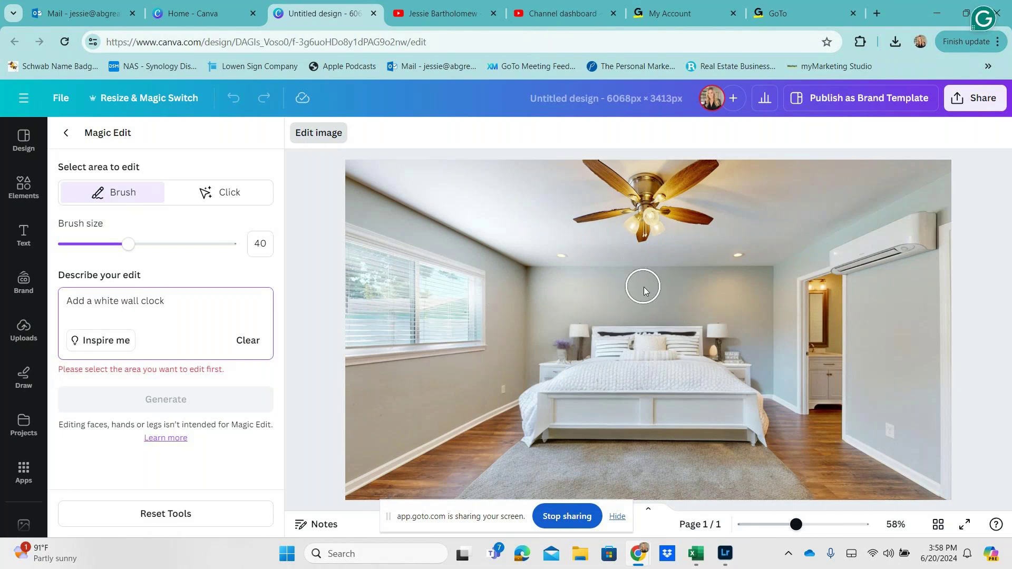
{"action": "mouse_move", "coordinate": [642, 287]}
{"action": "left_mouse_down"}
{"action": "mouse_move", "coordinate": [648, 308]}
{"action": "mouse_move", "coordinate": [664, 302]}
{"action": "mouse_move", "coordinate": [647, 311]}
{"action": "left_mouse_up"}
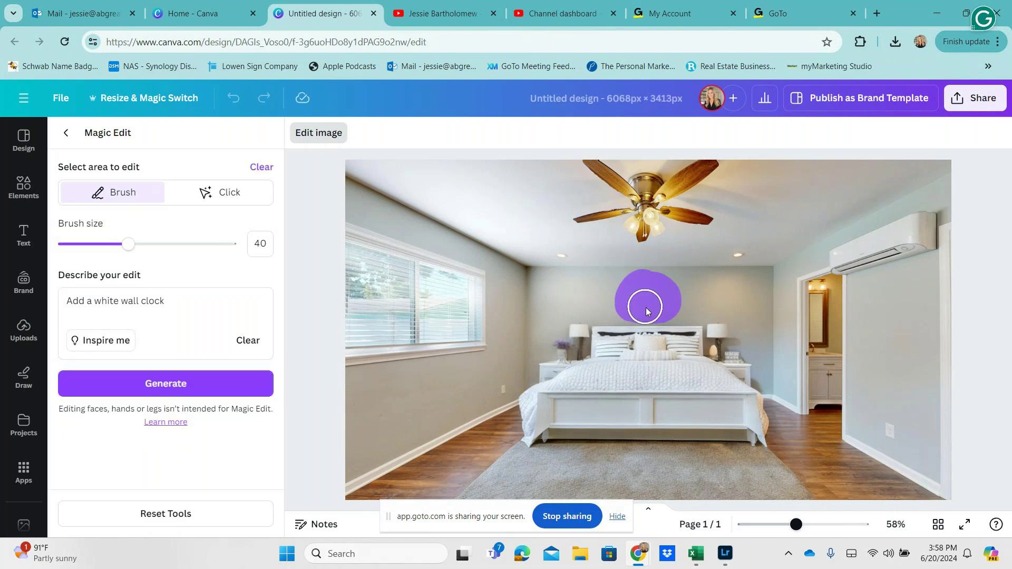
{"action": "left_click", "coordinate": [168, 384]}
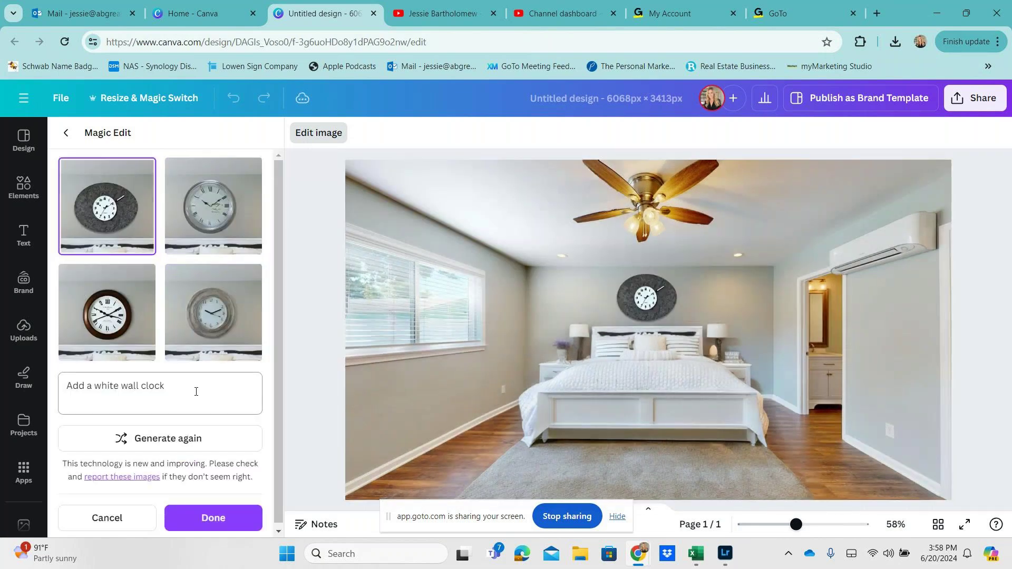
- Choose the generated round clock with the wide light gray frame and apply it to the bedroom photo
{"action": "left_click", "coordinate": [213, 314]}
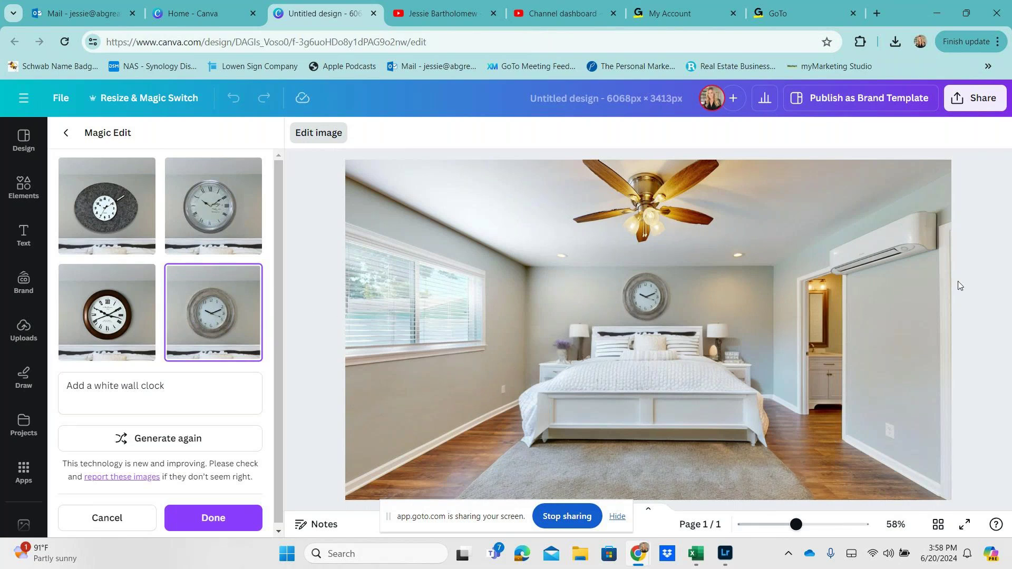
{"action": "left_click", "coordinate": [214, 519]}
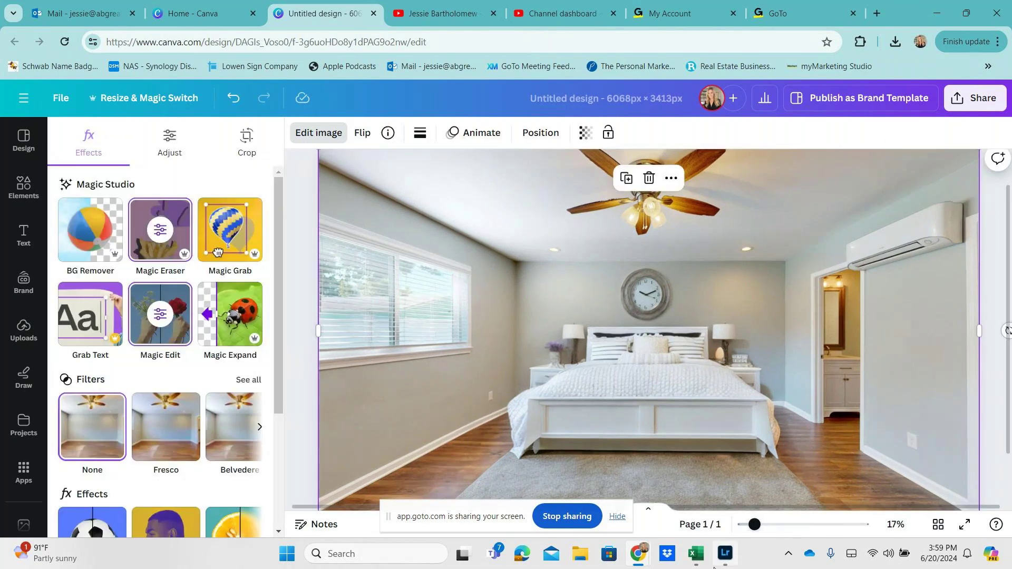
- Switch to the GoTo Meeting window and request ending the session for everyone
{"action": "left_click", "coordinate": [937, 13]}
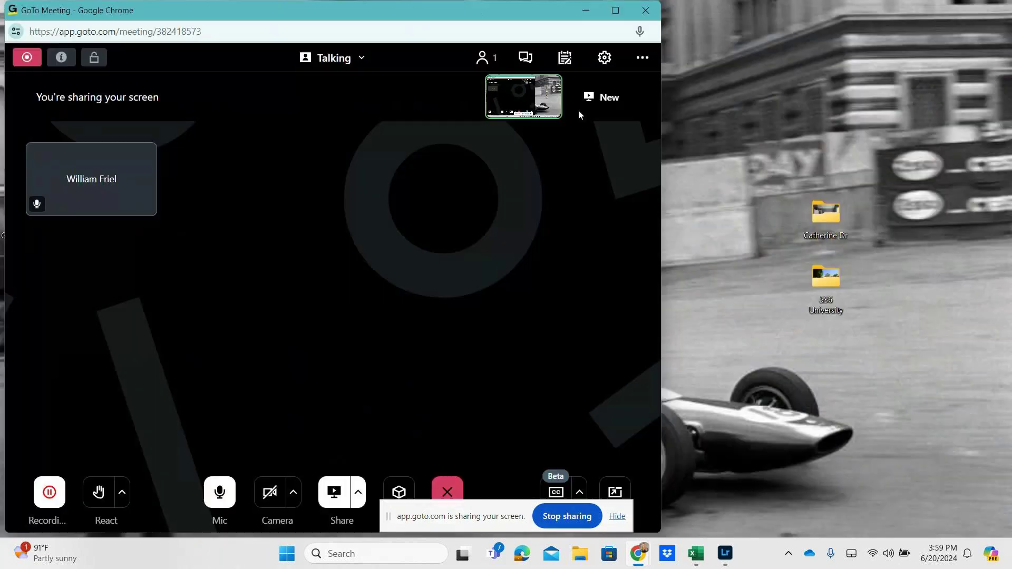
{"action": "left_click", "coordinate": [448, 495]}
{"action": "left_click", "coordinate": [451, 452]}
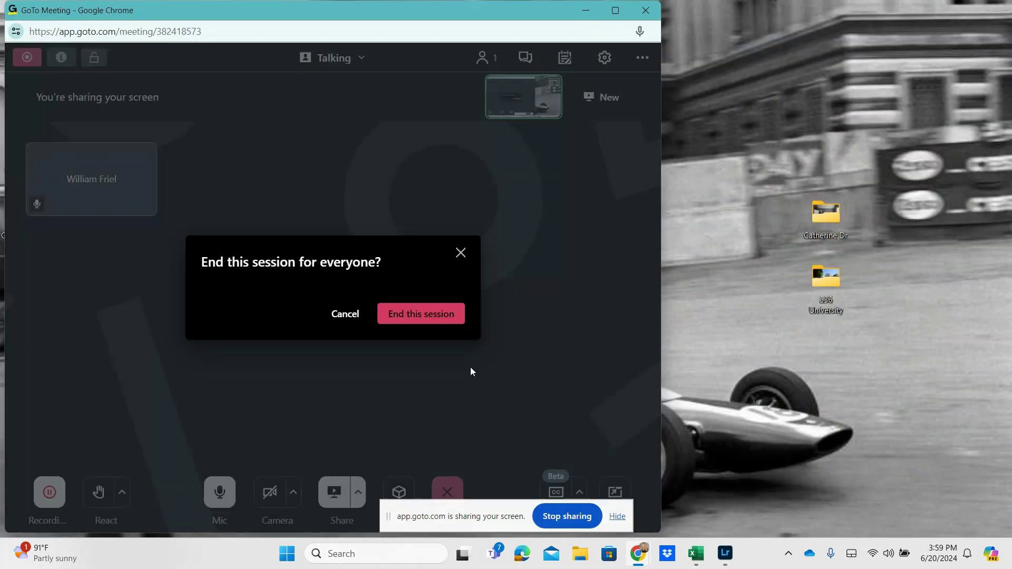